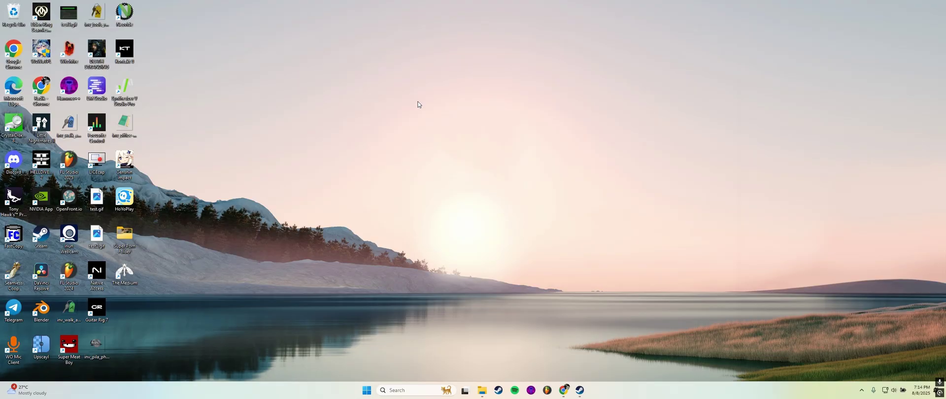
# Step: Switch to Steam and search the game library for "source sdk base"
pyautogui.click(584, 396)
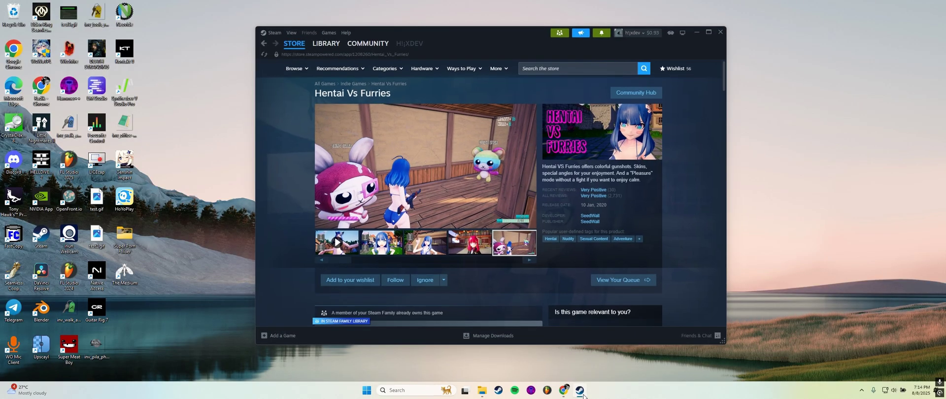
pyautogui.click(326, 43)
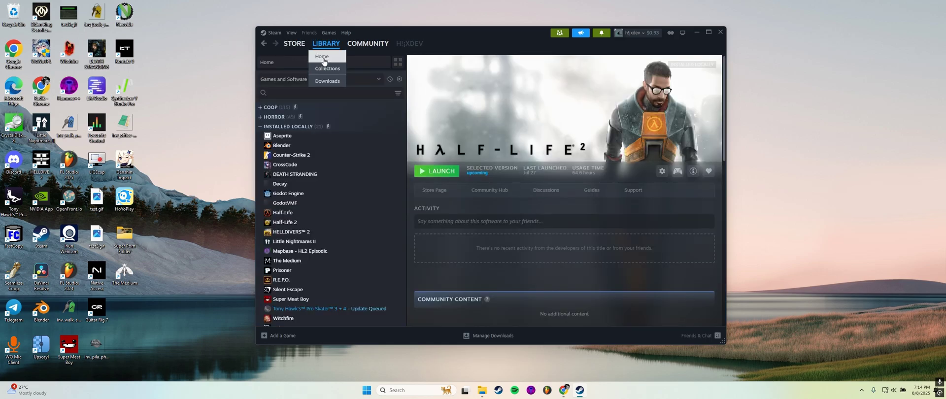
pyautogui.click(288, 97)
pyautogui.write('source sdk base')
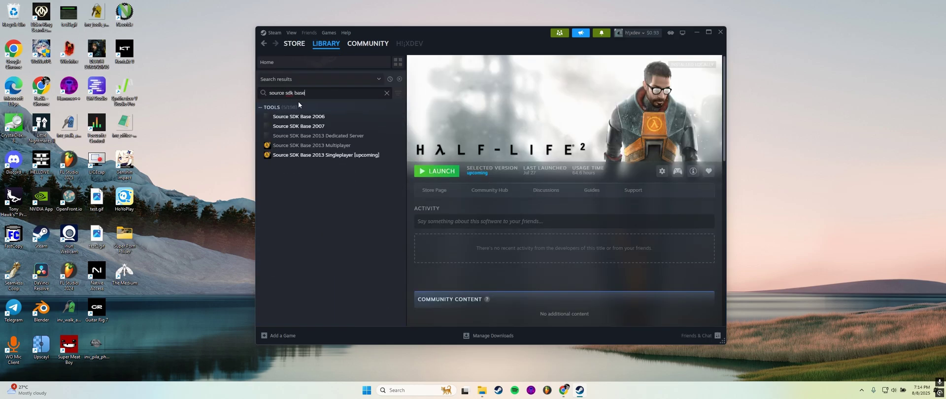
# Step: Open the beta participation choices in the properties of Source SDK Base 2013 Singleplayer
pyautogui.rightClick(301, 154)
pyautogui.click(316, 225)
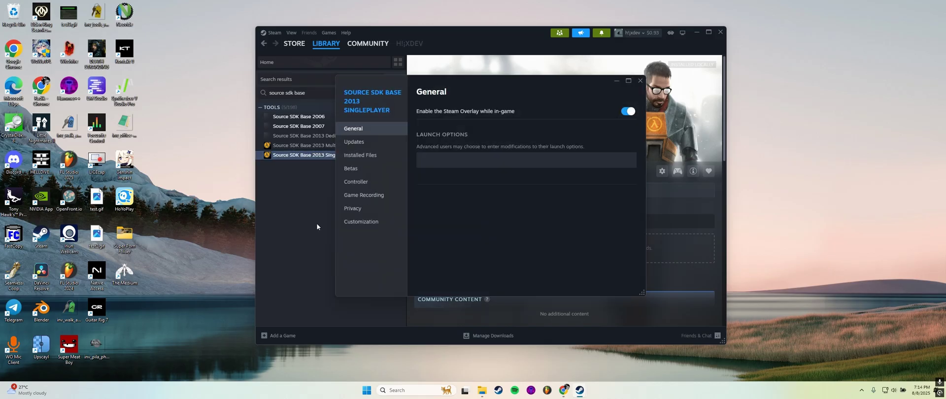
pyautogui.click(360, 168)
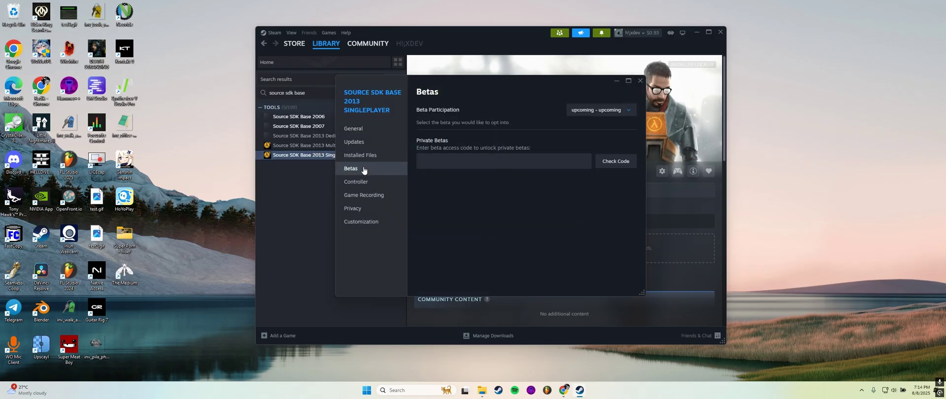
pyautogui.click(592, 113)
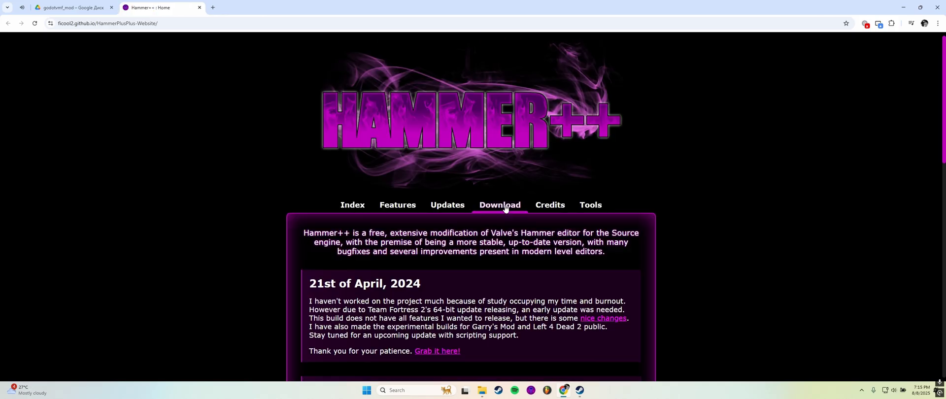
# Step: Download the Source SDK 2013 Singleplayer build of Hammer++ as hammerplusplus_2013sp_build8870.zip from the Hammer++ website
pyautogui.click(499, 205)
pyautogui.scroll(-15, 482, 232)
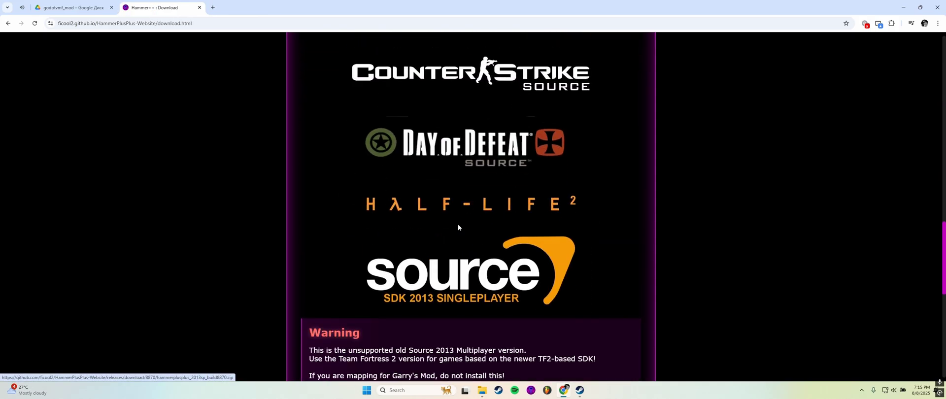
pyautogui.scroll(-1, 456, 227)
pyautogui.click(472, 235)
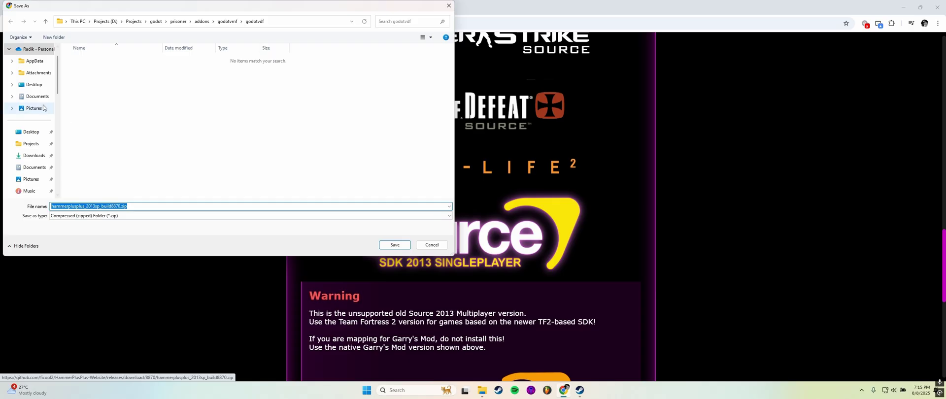
pyautogui.press('Return')
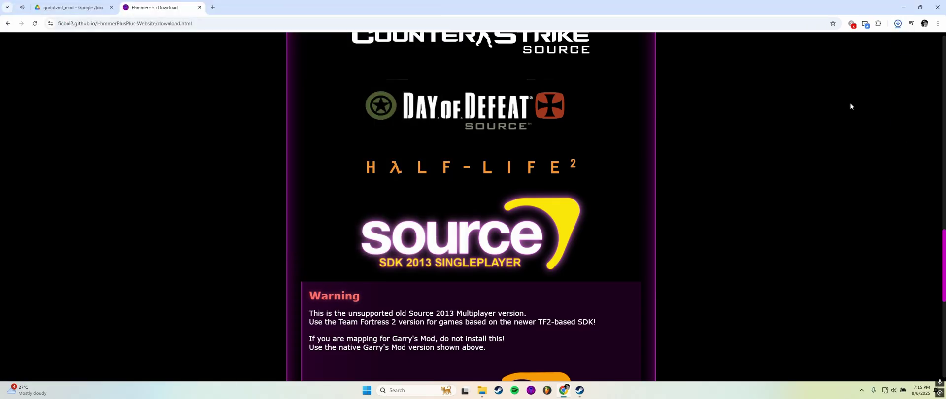
# Step: Show the downloaded Hammer++ archive in its folder and browse the local files of Source SDK Base 2013 Singleplayer from Steam
pyautogui.click(877, 42)
pyautogui.click(580, 390)
pyautogui.rightClick(323, 156)
pyautogui.moveTo(347, 212)
pyautogui.click(402, 226)
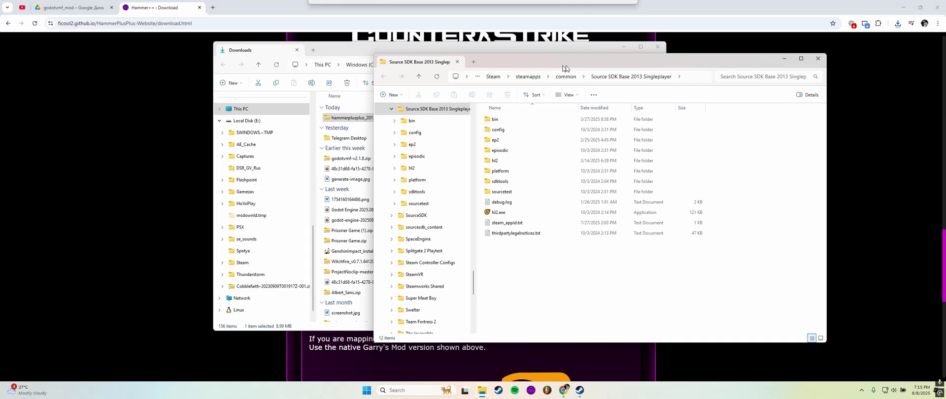
# Step: Open the bin folder inside the hammerplusplus_2013sp_build8870 archive and arrange its window beside the Source SDK Base 2013 Singleplayer folder
pyautogui.moveTo(565, 68); pyautogui.dragTo(653, 70)
pyautogui.doubleClick(353, 118)
pyautogui.moveTo(430, 55); pyautogui.dragTo(251, 65)
pyautogui.click(192, 120)
pyautogui.doubleClick(193, 119)
pyautogui.doubleClick(192, 119)
# Step: Copy the hammerplusplus folder and all three program files from the archive into the SDK's bin folder, then minimise the archive window
pyautogui.moveTo(213, 180); pyautogui.dragTo(176, 125)
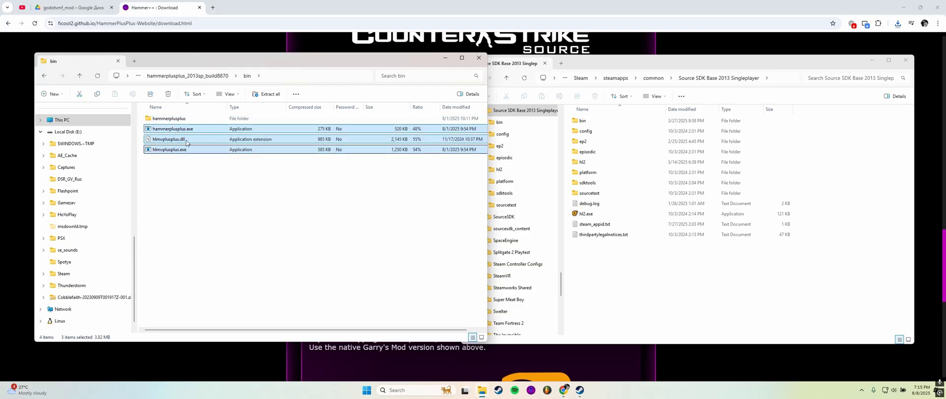
pyautogui.click(184, 162)
pyautogui.moveTo(244, 179); pyautogui.dragTo(595, 122)
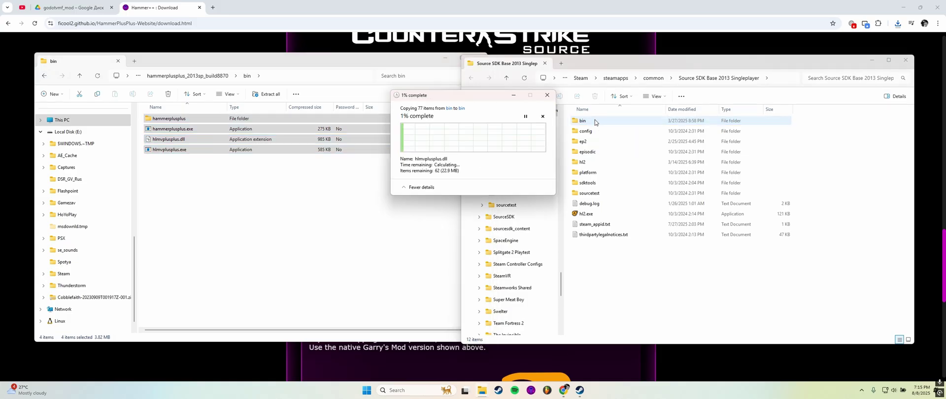
pyautogui.click(456, 131)
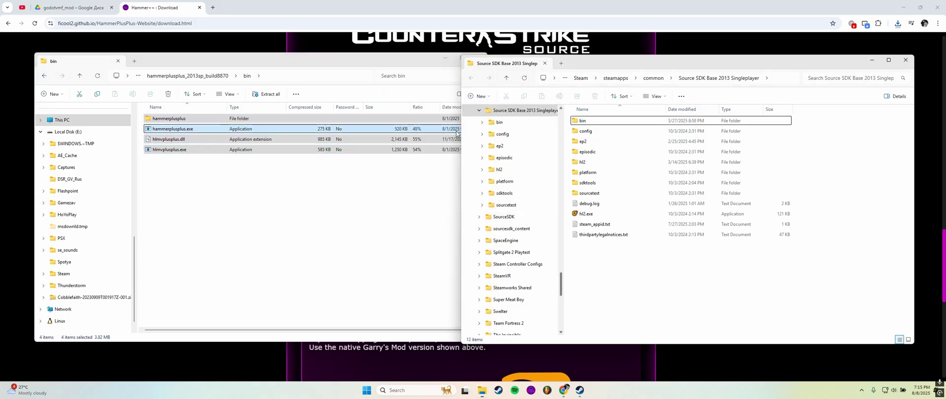
pyautogui.click(444, 57)
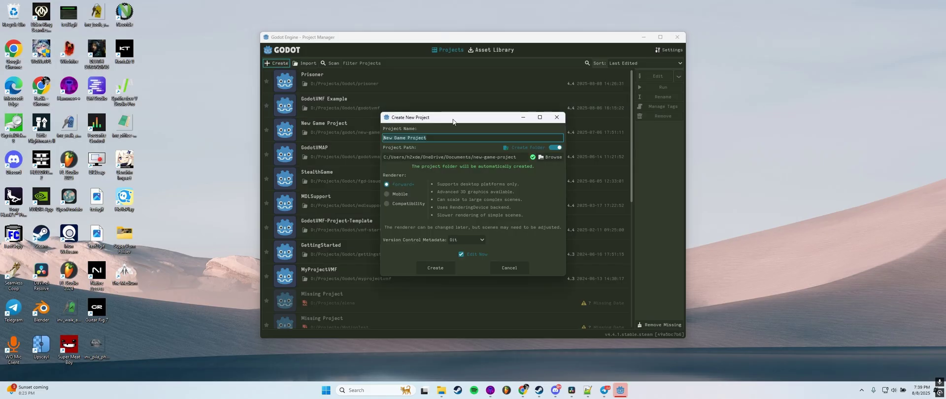
# Step: Create a Godot project named "GodotVMF Tutoring" inside the D:/Projects/Godot directory
pyautogui.write('GodotVMF T')
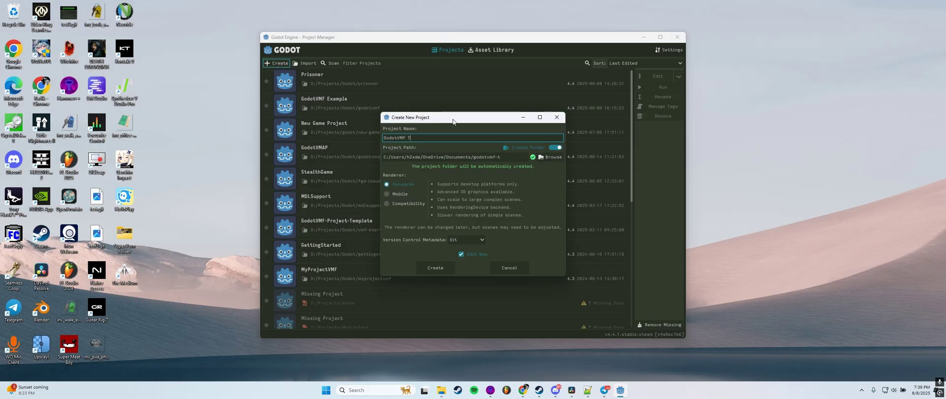
pyautogui.click(548, 158)
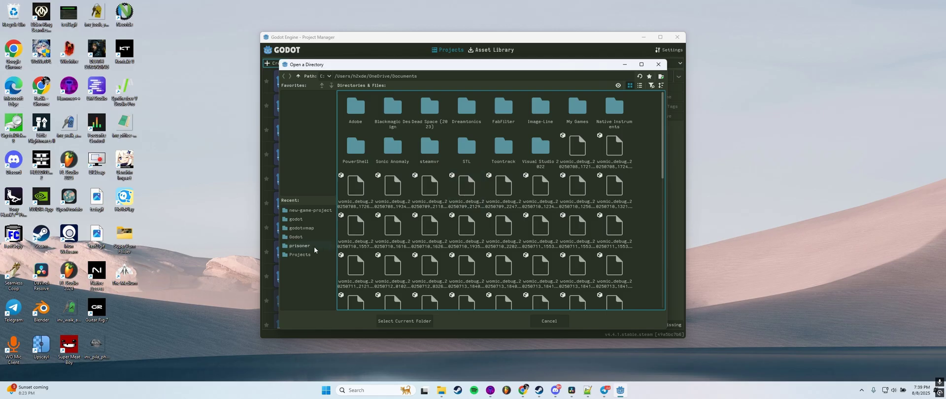
pyautogui.click(296, 219)
pyautogui.click(310, 241)
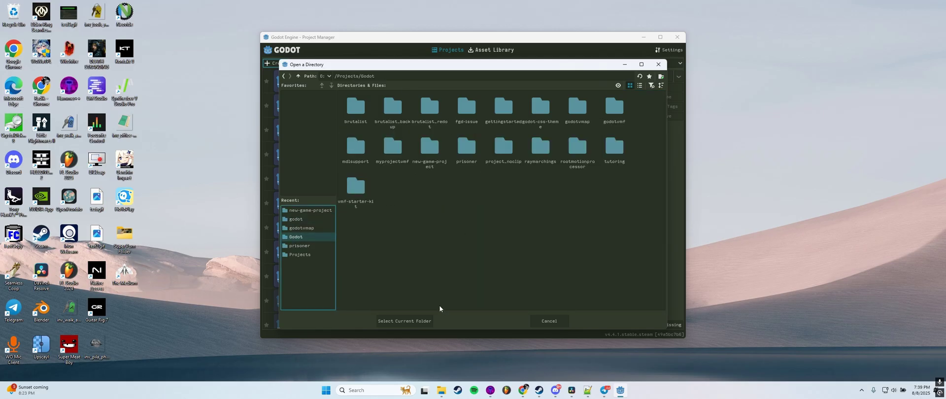
pyautogui.click(409, 320)
pyautogui.click(446, 266)
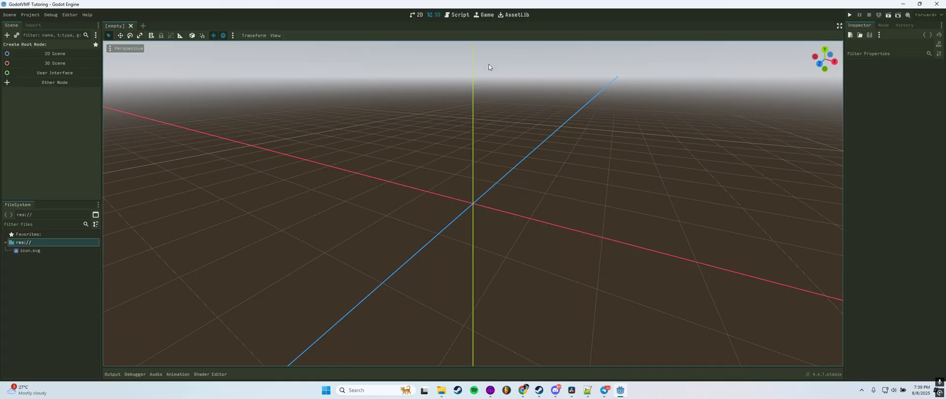
# Step: Search the asset library for "godotvmf" and download the GodotVMF asset
pyautogui.click(506, 15)
pyautogui.write('godot')
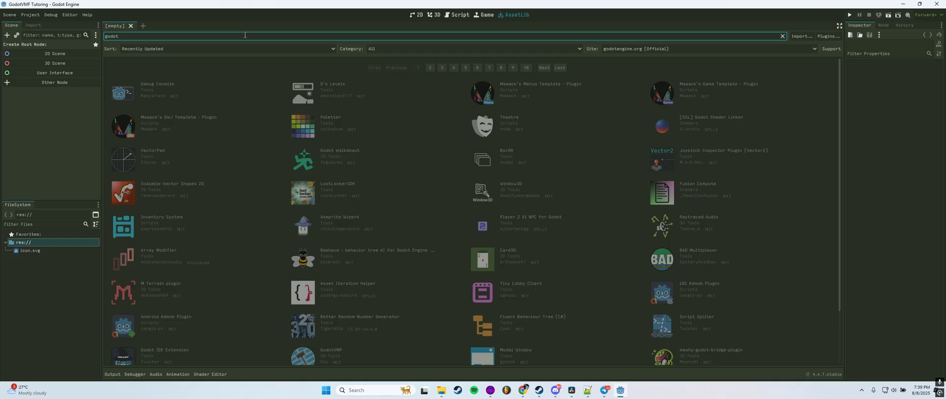
pyautogui.write('vmf')
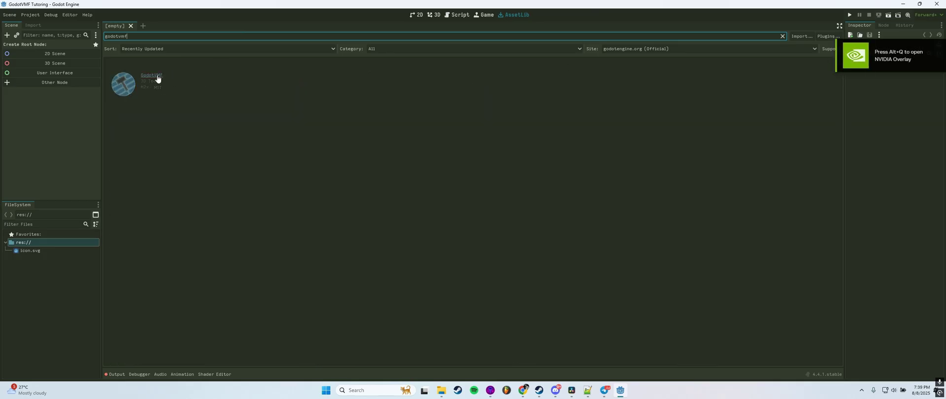
pyautogui.click(400, 294)
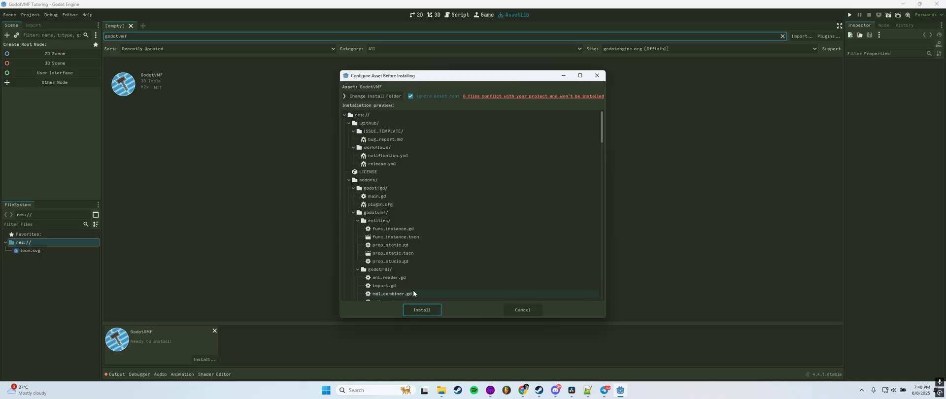
# Step: Review the GodotVMF installation file list and install the asset into the project
pyautogui.scroll(-5, 419, 289)
pyautogui.moveTo(601, 147); pyautogui.dragTo(600, 291)
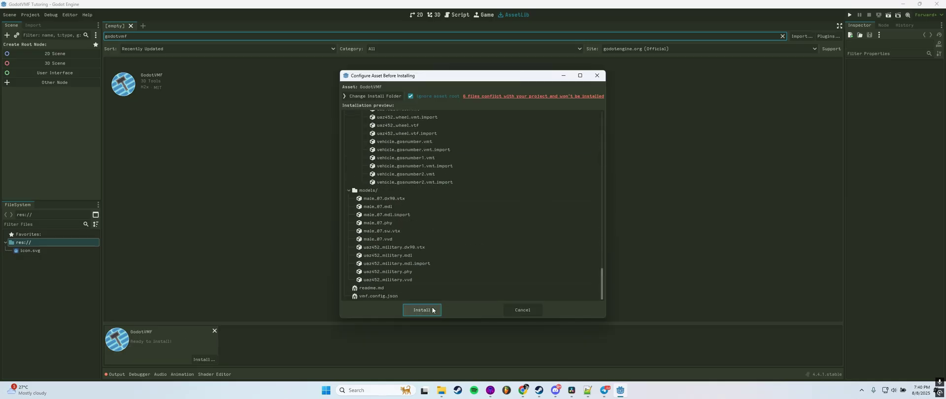
pyautogui.click(422, 310)
pyautogui.click(473, 228)
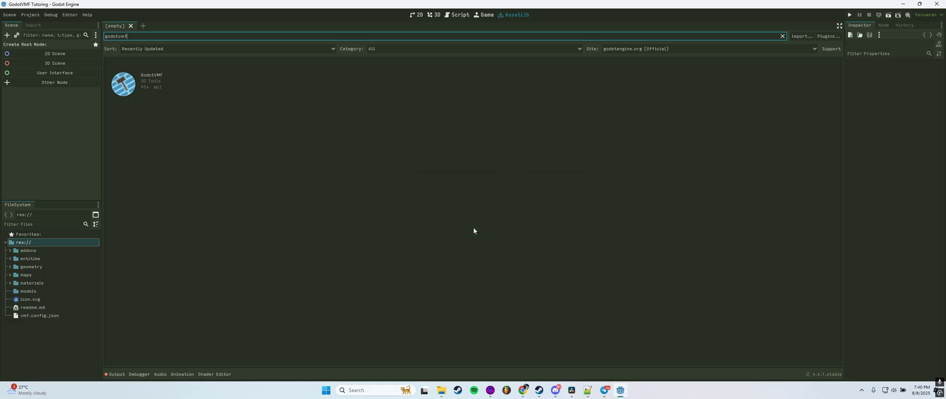
# Step: Enable the godotfgd and godotvmf plugins in the project settings
pyautogui.click(30, 14)
pyautogui.click(41, 23)
pyautogui.click(372, 76)
pyautogui.click(262, 102)
pyautogui.click(264, 110)
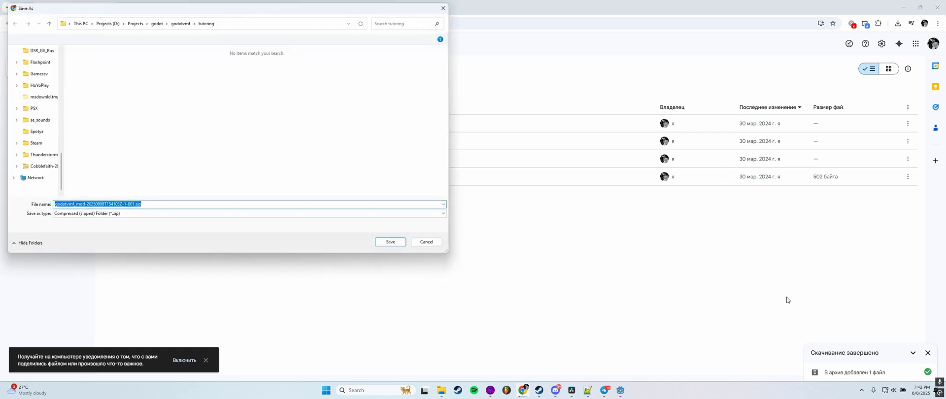
# Step: Save the godotvmf_mod archive from Google Drive to Downloads and open the godotvmf_mod folder inside it
pyautogui.click(41, 128)
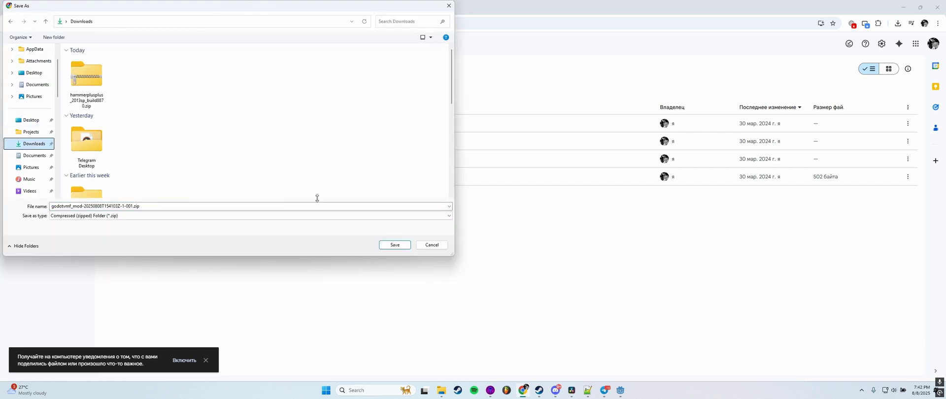
pyautogui.click(395, 245)
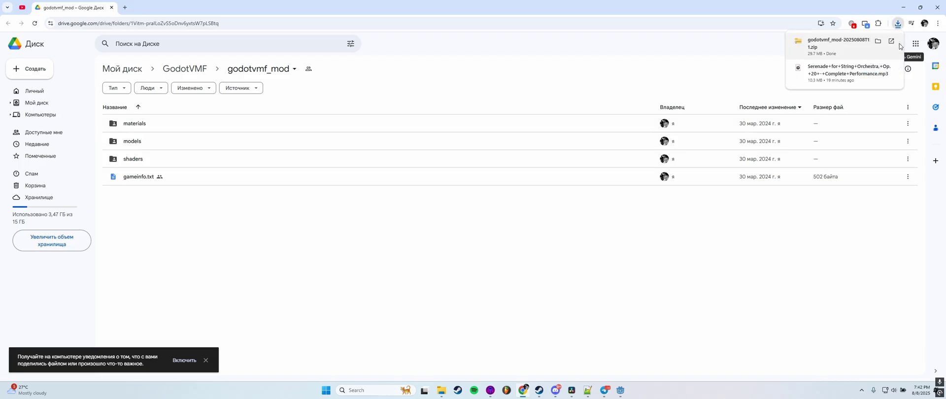
pyautogui.click(851, 43)
pyautogui.click(903, 8)
pyautogui.doubleClick(566, 125)
pyautogui.moveTo(541, 68); pyautogui.dragTo(584, 68)
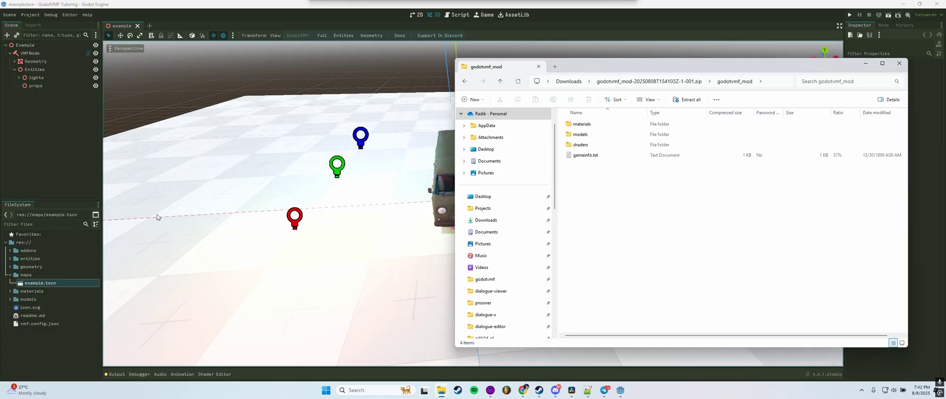
# Step: Show the godotvmf-tutoring project folder in the file manager and move its window aside
pyautogui.rightClick(25, 315)
pyautogui.click(76, 369)
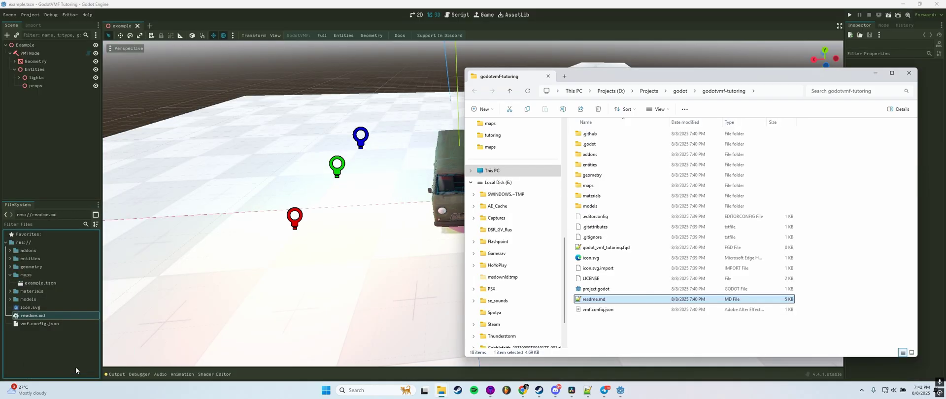
pyautogui.moveTo(666, 77); pyautogui.dragTo(351, 85)
# Step: Reopen the downloaded godotvmf_mod archive from the browser and enter its godotvmf_mod folder beside the project folder
pyautogui.click(523, 390)
pyautogui.click(893, 22)
pyautogui.click(851, 61)
pyautogui.click(902, 7)
pyautogui.moveTo(635, 78); pyautogui.dragTo(713, 70)
pyautogui.doubleClick(689, 128)
# Step: Copy the materials, models and shaders folders and gameinfo.txt from the archive into the project folder and return to Godot
pyautogui.moveTo(741, 218); pyautogui.dragTo(675, 128)
pyautogui.moveTo(669, 129); pyautogui.dragTo(424, 312)
pyautogui.click(417, 5)
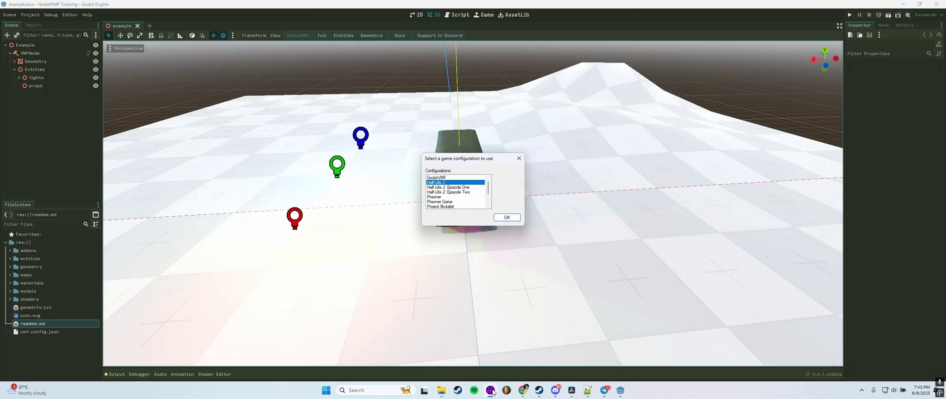
# Step: Start Hammer++ with a game configuration and open its configuration options
pyautogui.click(507, 217)
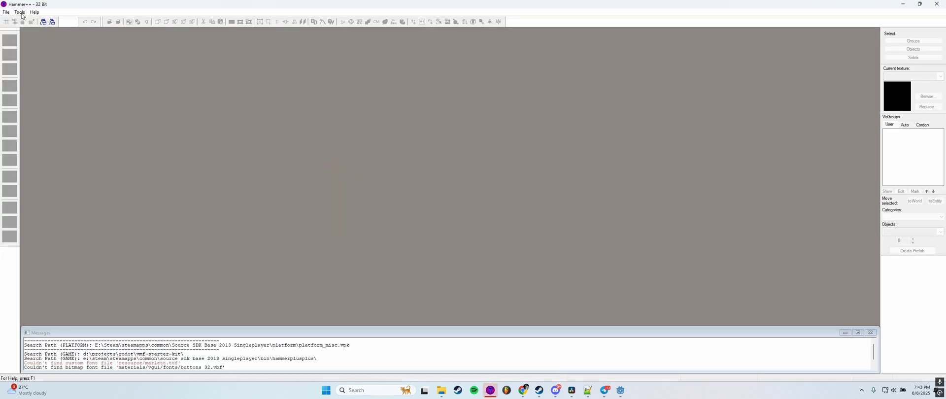
pyautogui.click(20, 12)
pyautogui.click(30, 23)
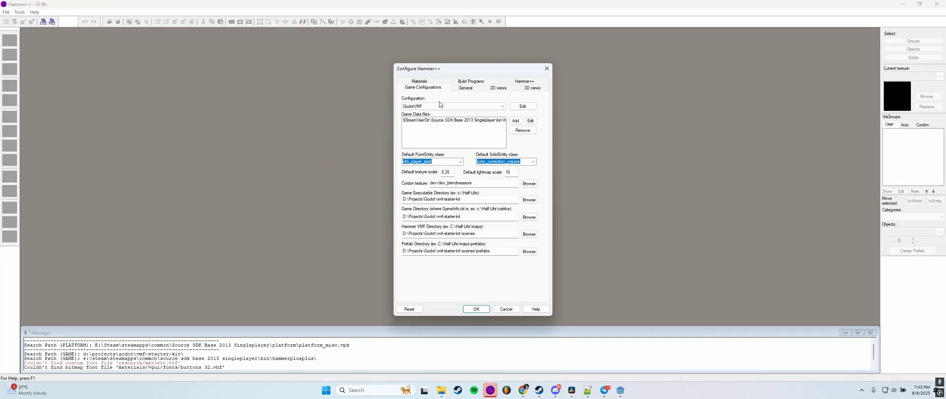
# Step: Add a new game configuration named "GodotVMF Tutoring"
pyautogui.click(523, 107)
pyautogui.click(506, 179)
pyautogui.write('G')
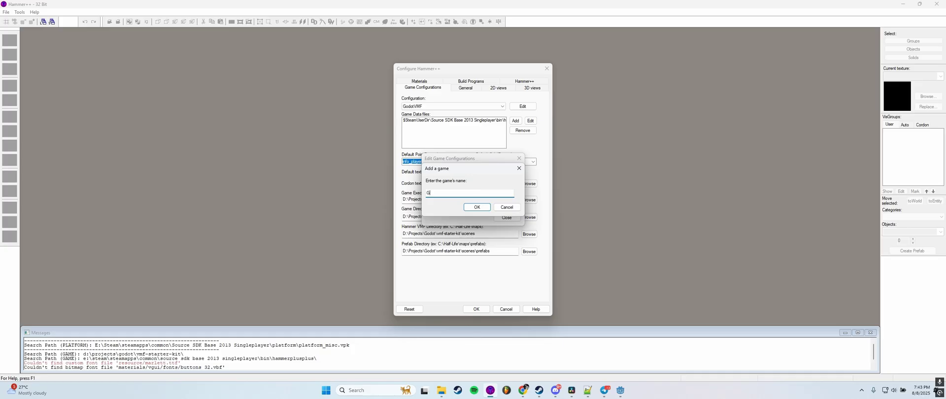
pyautogui.write('odotVMF Tutoring')
pyautogui.click(476, 207)
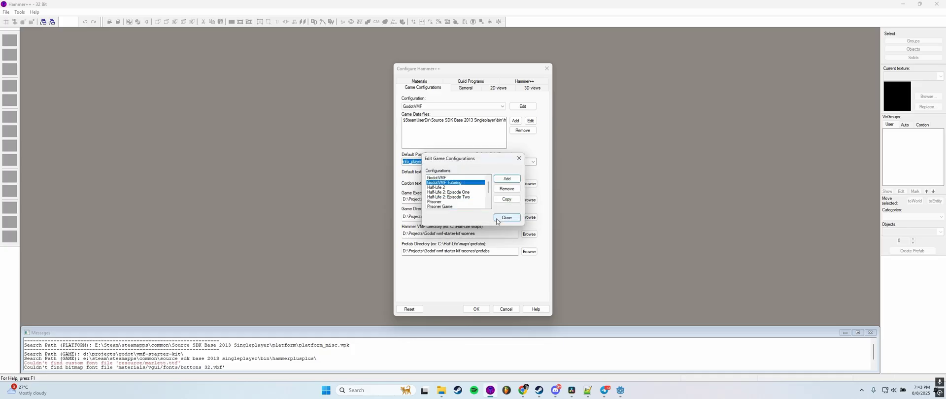
pyautogui.click(503, 218)
# Step: Select the GodotVMF Tutoring configuration and add an FGD game data file from the SDK's bin folder to it
pyautogui.click(502, 107)
pyautogui.click(443, 118)
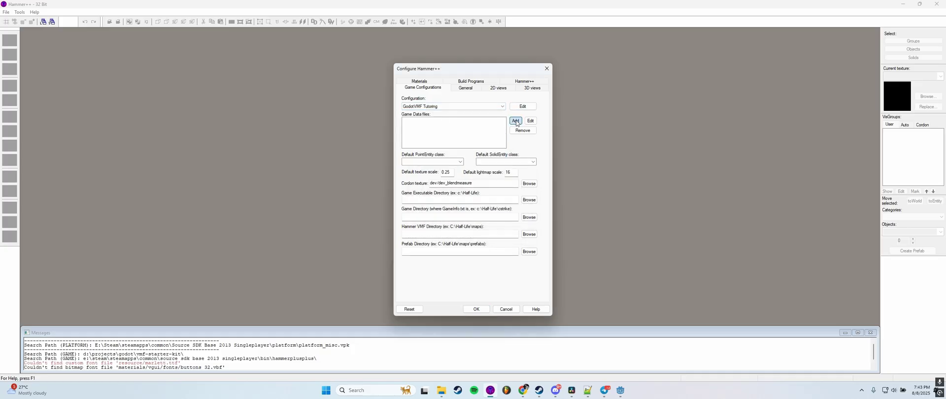
pyautogui.click(516, 121)
pyautogui.doubleClick(550, 217)
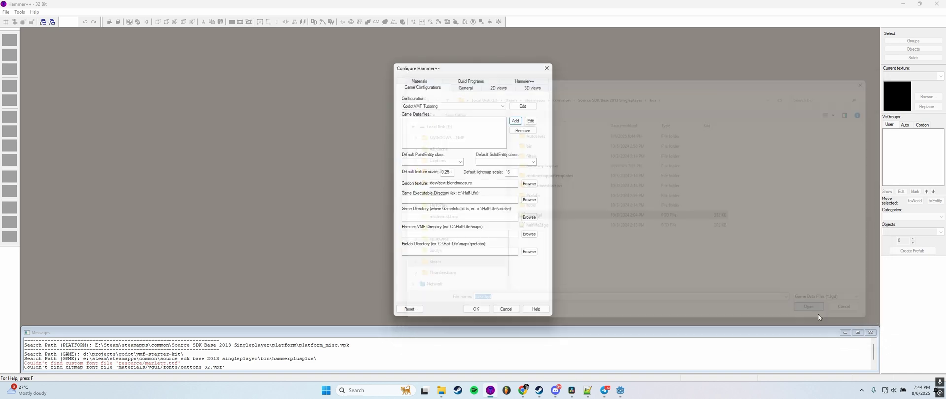
# Step: Set the game executable directory to the project folder D:\Projects\godot\godotvmf-tutoring
pyautogui.moveTo(458, 71); pyautogui.dragTo(450, 65)
pyautogui.click(522, 194)
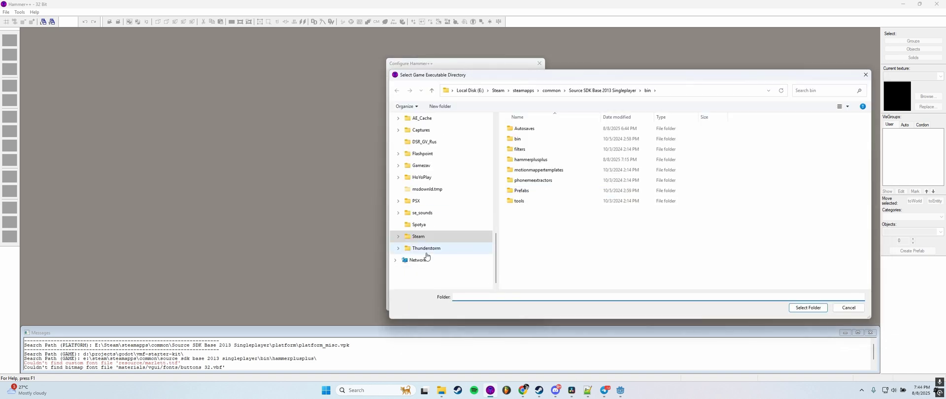
pyautogui.scroll(-7, 433, 192)
pyautogui.scroll(8, 442, 206)
pyautogui.click(427, 165)
pyautogui.click(543, 90)
pyautogui.doubleClick(542, 211)
pyautogui.click(809, 307)
# Step: Set the game directory to D:\Projects\godot\godotvmf-tutoring, the VMF directory to its maps subfolder and the prefab directory to maps\prefabs
pyautogui.click(468, 212)
pyautogui.write('D:\\Projects\\godot\\godotvmf-tutoring')
pyautogui.click(486, 229)
pyautogui.write('D:\\Projects\\godot\\godotvmf-tutoring')
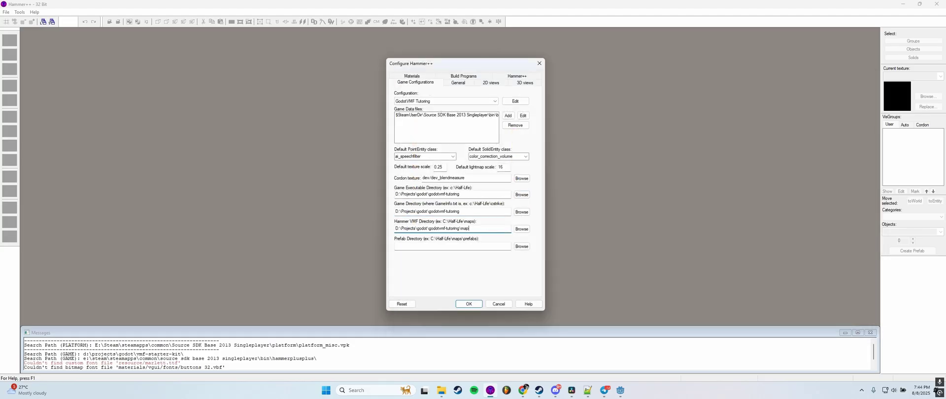
pyautogui.hotkey('ctrl', 'c')
pyautogui.click(488, 246)
pyautogui.hotkey('ctrl', 'v')
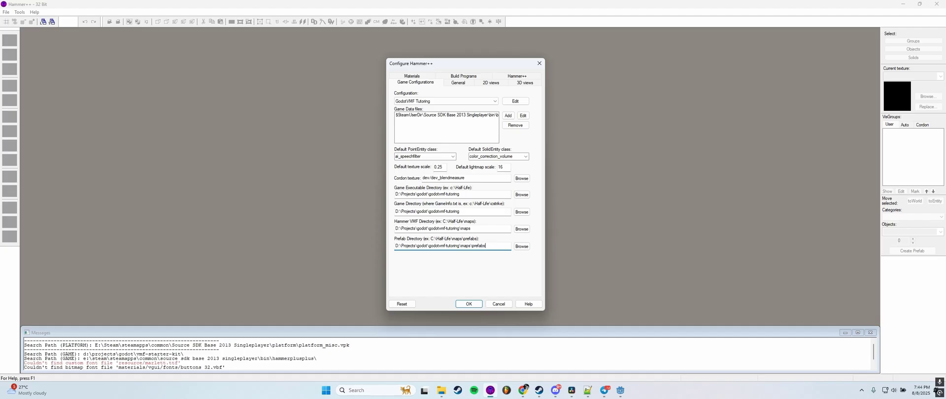
# Step: For the GodotVMF Tutoring build programs, set the game executable to godot.windows.opt.tools.64.exe from Steam's Godot Engine folder
pyautogui.click(464, 76)
pyautogui.click(452, 101)
pyautogui.click(450, 116)
pyautogui.click(523, 131)
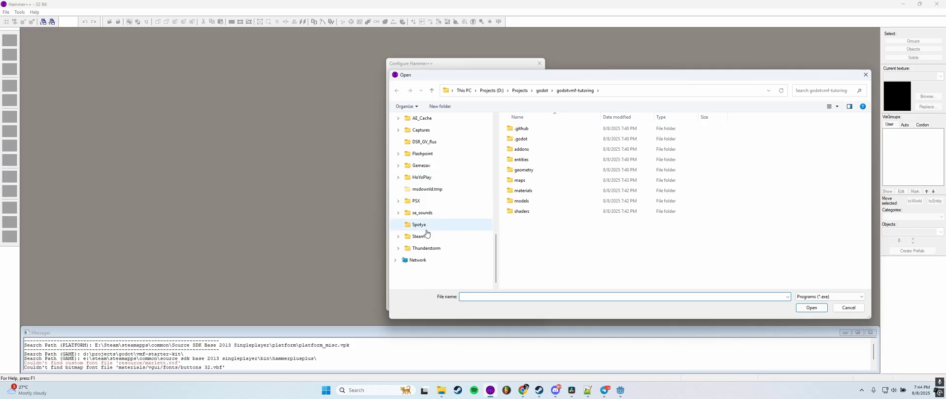
pyautogui.scroll(4, 433, 200)
pyautogui.click(426, 142)
pyautogui.doubleClick(537, 242)
pyautogui.scroll(-1, 540, 244)
pyautogui.doubleClick(540, 263)
pyautogui.doubleClick(541, 153)
pyautogui.scroll(-5, 547, 190)
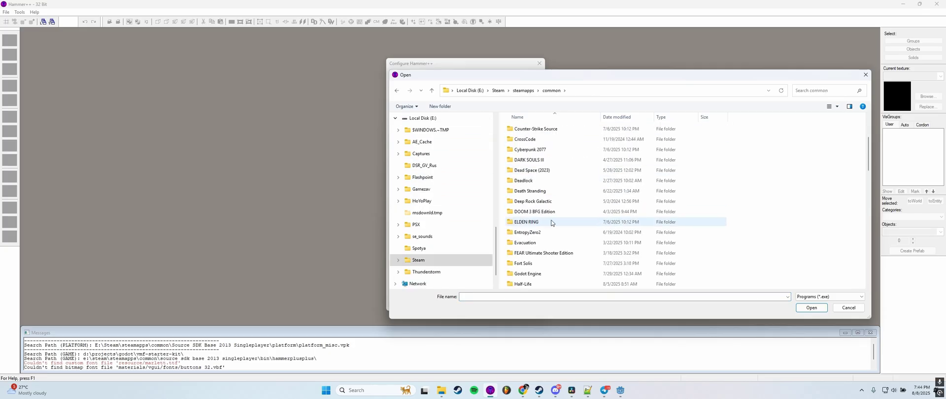
pyautogui.doubleClick(534, 181)
pyautogui.click(545, 149)
pyautogui.click(811, 307)
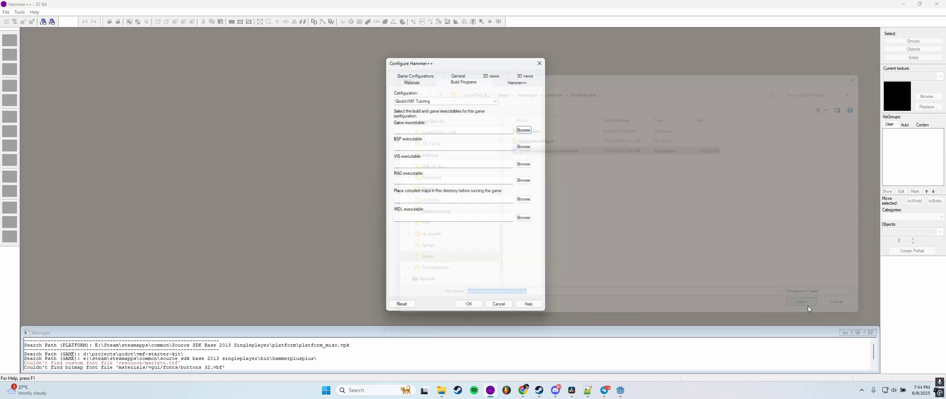
# Step: Apply the configuration settings and close Hammer++
pyautogui.click(527, 219)
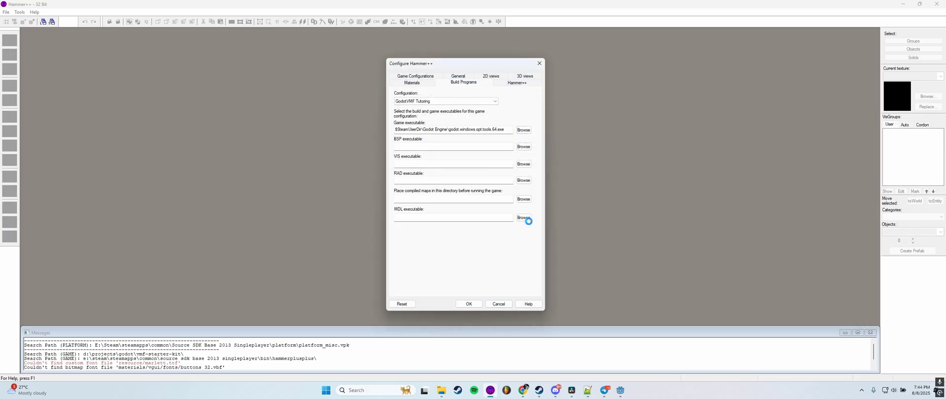
pyautogui.click(528, 222)
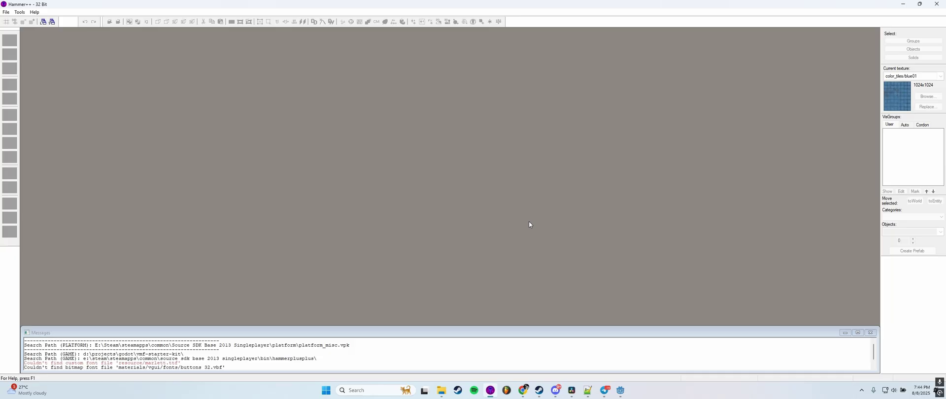
pyautogui.click(938, 7)
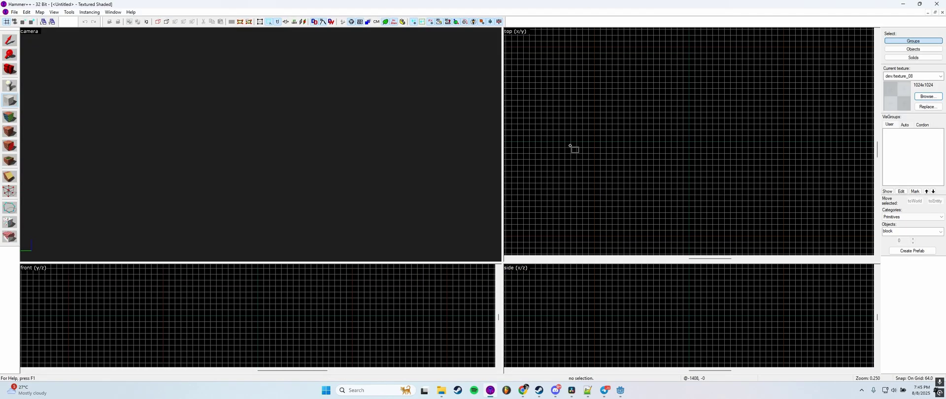
# Step: Create a thin, square floor block in the new map
pyautogui.moveTo(631, 89); pyautogui.dragTo(741, 207)
pyautogui.moveTo(686, 313); pyautogui.dragTo(691, 319)
pyautogui.press('Return')
# Step: Build tall, thin wall blocks along the floor's edges to form an open room
pyautogui.press('z')
pyautogui.press('z')
pyautogui.moveTo(748, 89); pyautogui.dragTo(754, 201)
pyautogui.moveTo(254, 310); pyautogui.dragTo(254, 286)
pyautogui.press('Return')
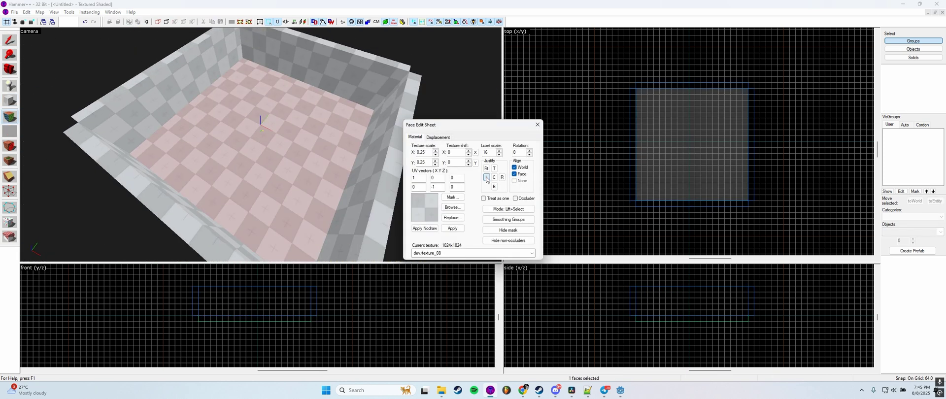
# Step: Save the map as some-test-map.vmf in the project's maps folder
pyautogui.hotkey('ctrl', 's')
pyautogui.write('zw')
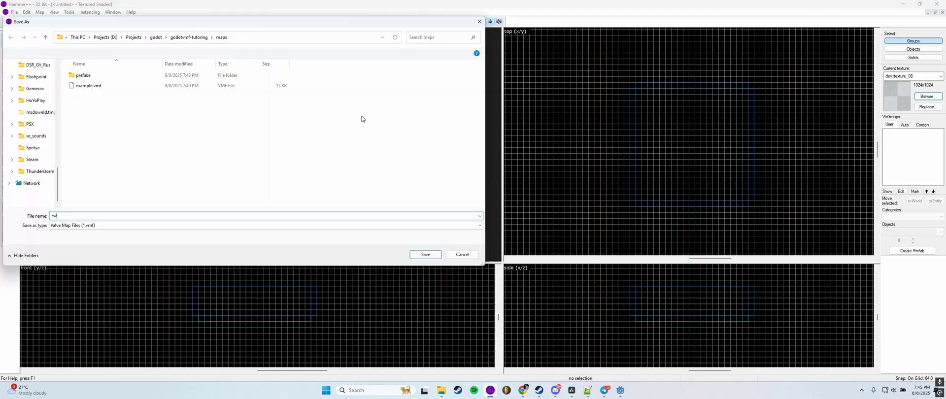
pyautogui.press('Return')
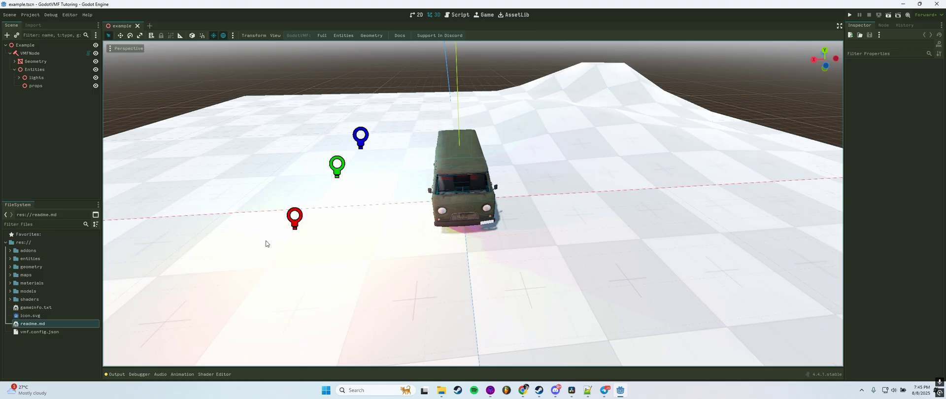
# Step: In Godot, create a 3D scene named some-map in the maps folder
pyautogui.rightClick(22, 275)
pyautogui.click(143, 259)
pyautogui.write('some-map')
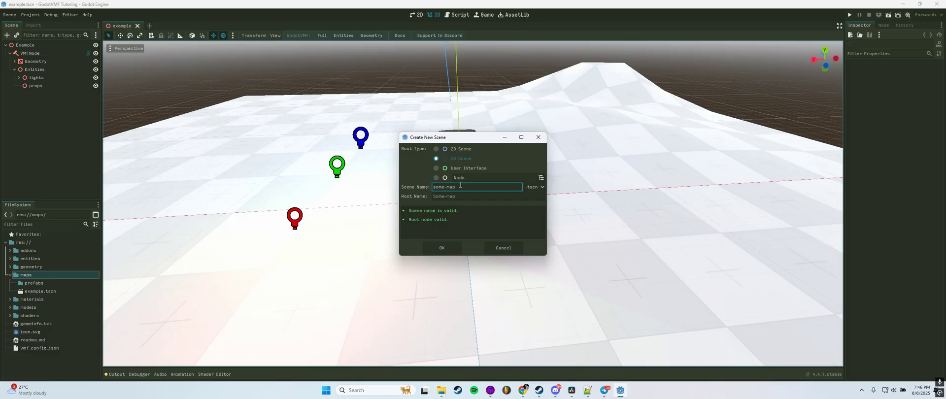
pyautogui.press('Return')
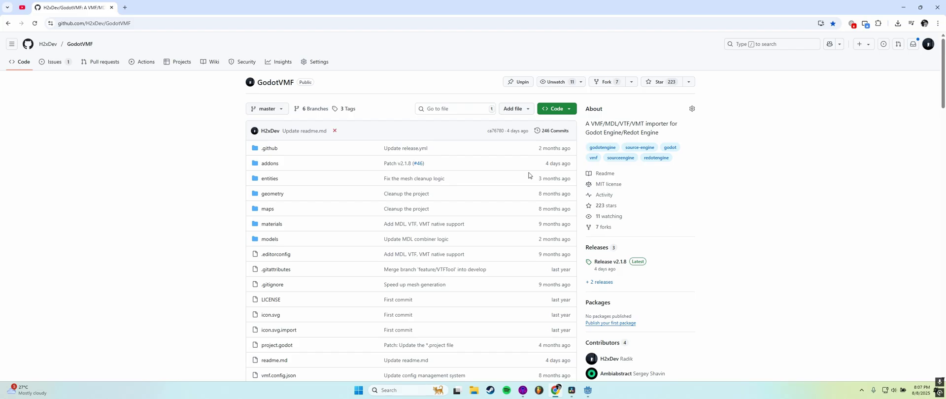
# Step: Open the "Launch maps from Hammer" page of the GodotVMF wiki and copy its map.gd code
pyautogui.click(209, 62)
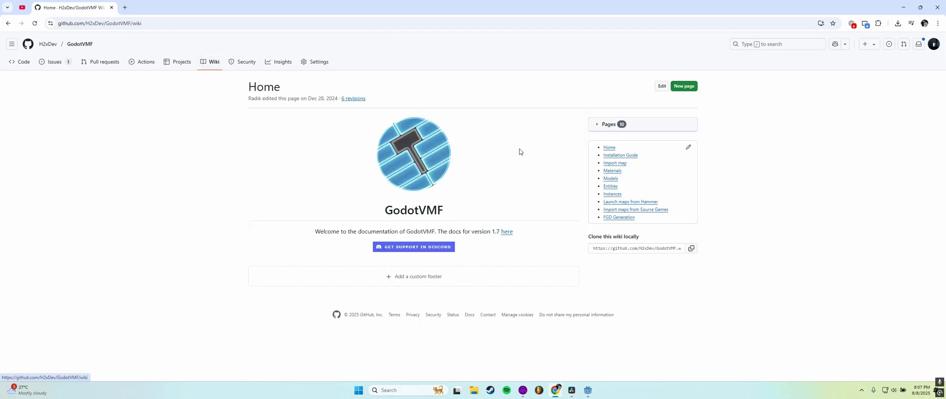
pyautogui.click(649, 202)
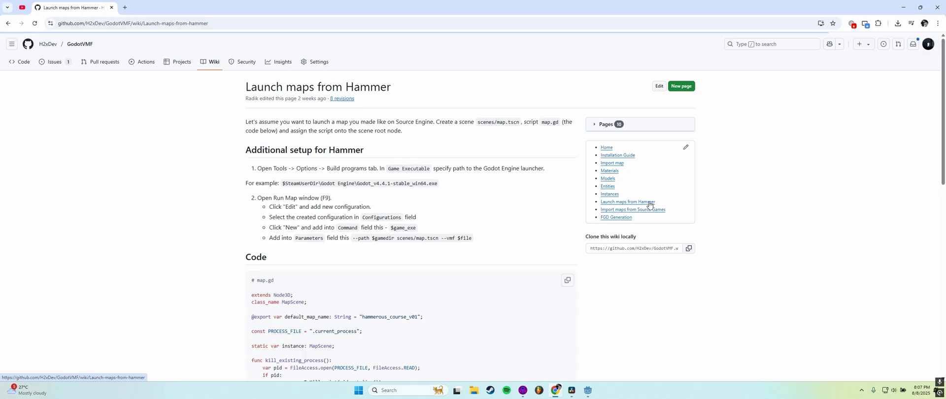
pyautogui.scroll(-3, 556, 240)
pyautogui.click(566, 134)
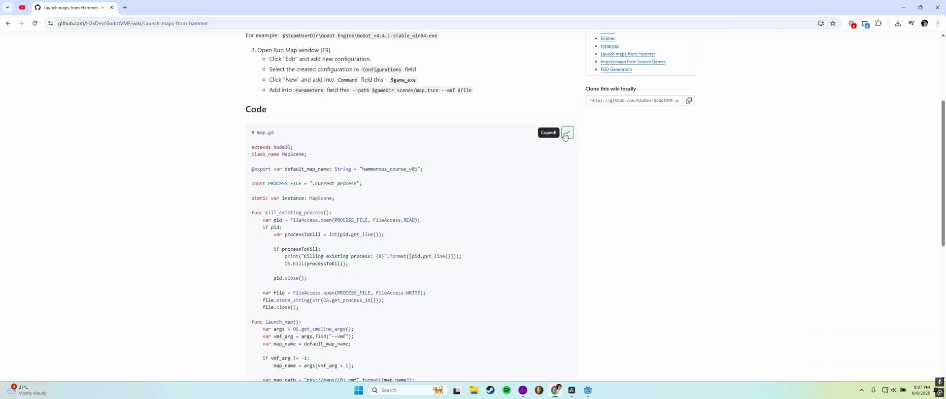
# Step: Back in Godot, create a scenes folder in the project root and a 3D scene named map inside it
pyautogui.hotkey('alt', 'Tab')
pyautogui.click(403, 194)
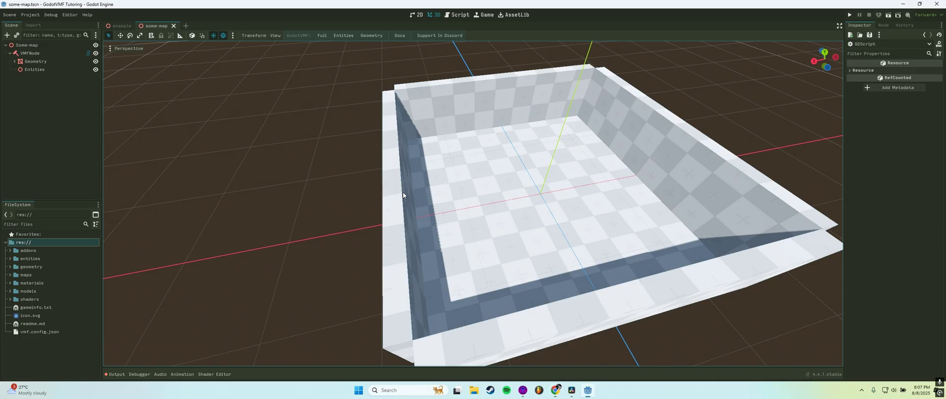
pyautogui.rightClick(44, 246)
pyautogui.moveTo(93, 246)
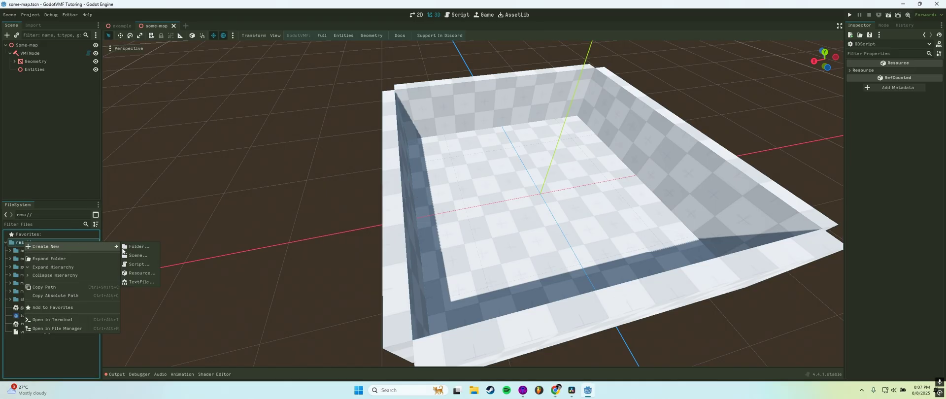
pyautogui.click(144, 244)
pyautogui.write('scenes')
pyautogui.press('Return')
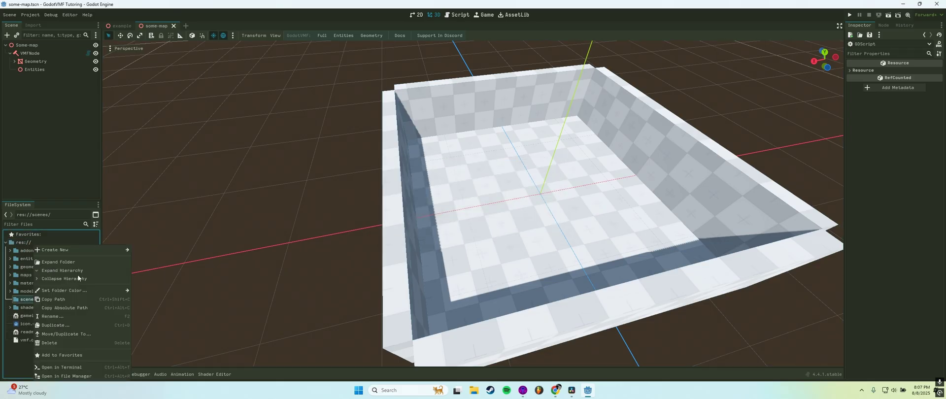
pyautogui.write('map')
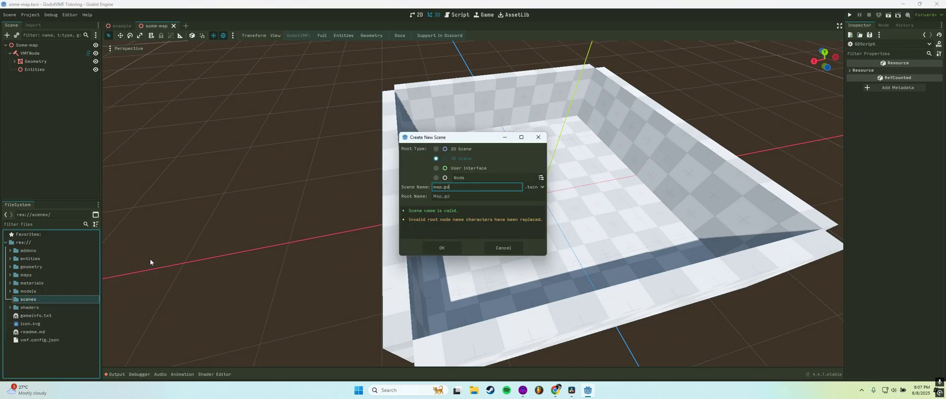
pyautogui.press('Return')
# Step: Attach a new map.gd script to the Map root node and replace its contents with the copied wiki code
pyautogui.click(20, 45)
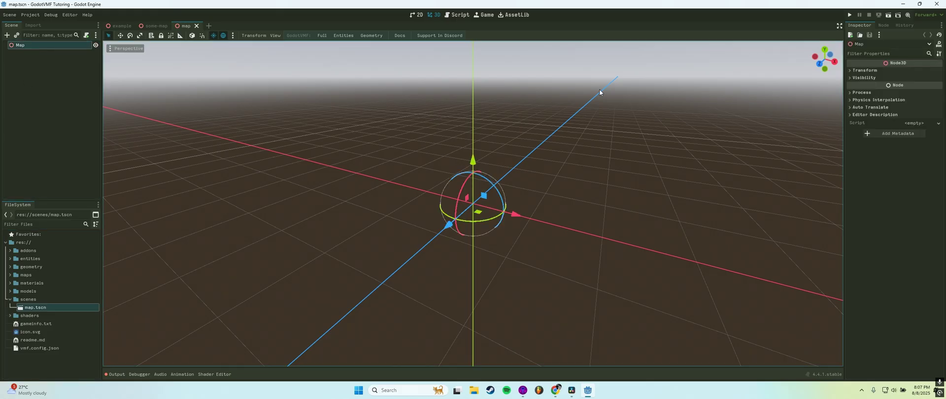
pyautogui.click(914, 123)
pyautogui.click(924, 132)
pyautogui.click(448, 261)
pyautogui.hotkey('ctrl', 'a')
pyautogui.hotkey('ctrl', 'v')
pyautogui.click(456, 185)
pyautogui.click(432, 16)
# Step: Add a Camera3D node as a child of the Map root
pyautogui.rightClick(24, 45)
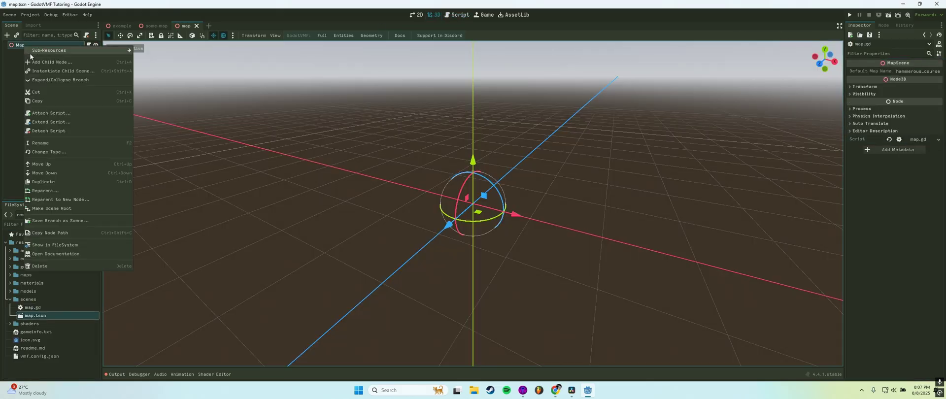
pyautogui.click(37, 61)
pyautogui.write('camera3d')
pyautogui.press('Return')
# Step: Raise the camera, move it away from the origin and tilt it downward by about 20 degrees
pyautogui.moveTo(473, 160); pyautogui.dragTo(473, 91)
pyautogui.moveTo(445, 146); pyautogui.dragTo(338, 197)
pyautogui.scroll(-20, 338, 197)
pyautogui.moveTo(463, 159); pyautogui.dragTo(462, 126)
pyautogui.moveTo(439, 190); pyautogui.dragTo(434, 189)
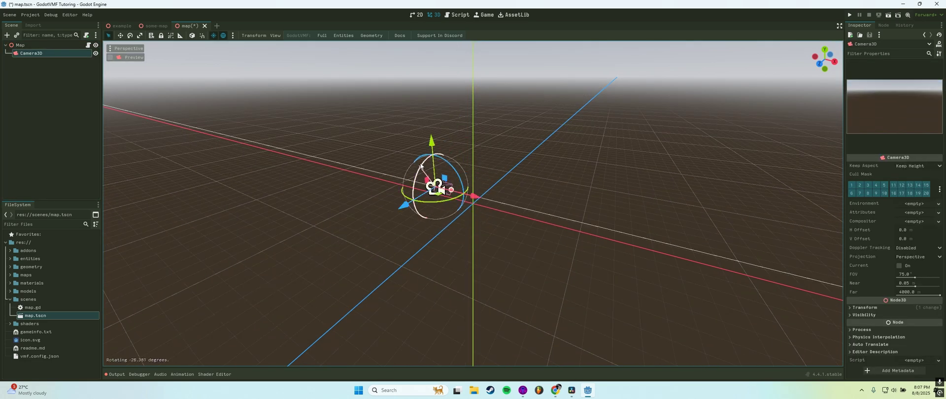
# Step: Add the preview sun to the map scene as a DirectionalLight3D under the Map root
pyautogui.click(19, 44)
pyautogui.click(233, 35)
pyautogui.click(217, 189)
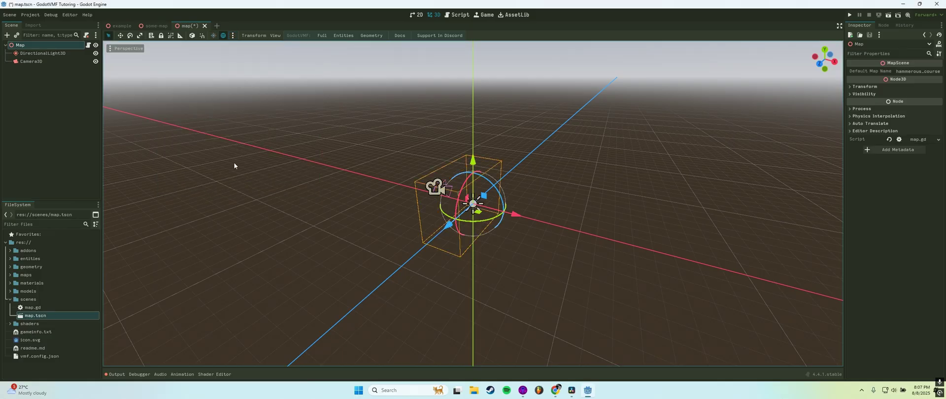
# Step: Copy the parameters "--path $gamedir scenes/map.tscn --vmf $file" from the wiki page and switch to Hammer++
pyautogui.hotkey('alt', 'Tab')
pyautogui.moveTo(472, 91); pyautogui.dragTo(362, 90)
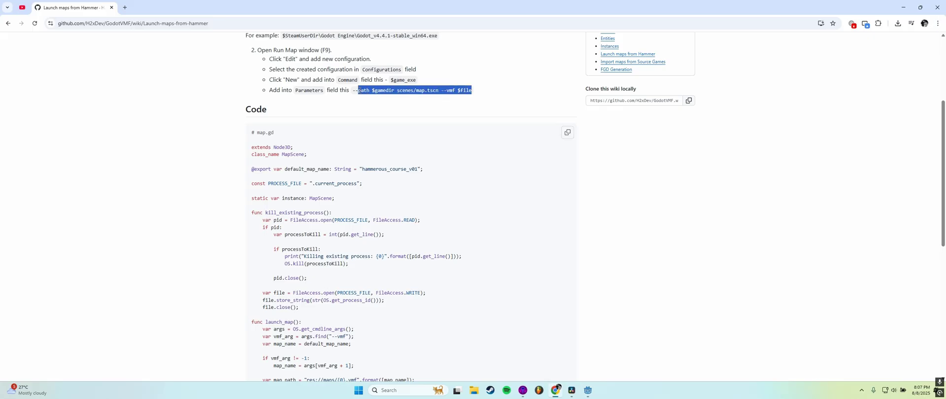
pyautogui.hotkey('alt', 'Tab')
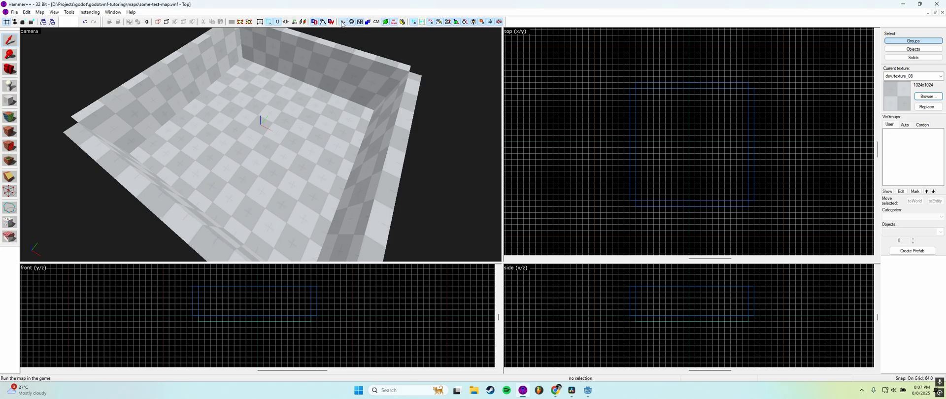
# Step: Add a run map configuration named "Launch Godot" and select it
pyautogui.click(343, 22)
pyautogui.click(451, 164)
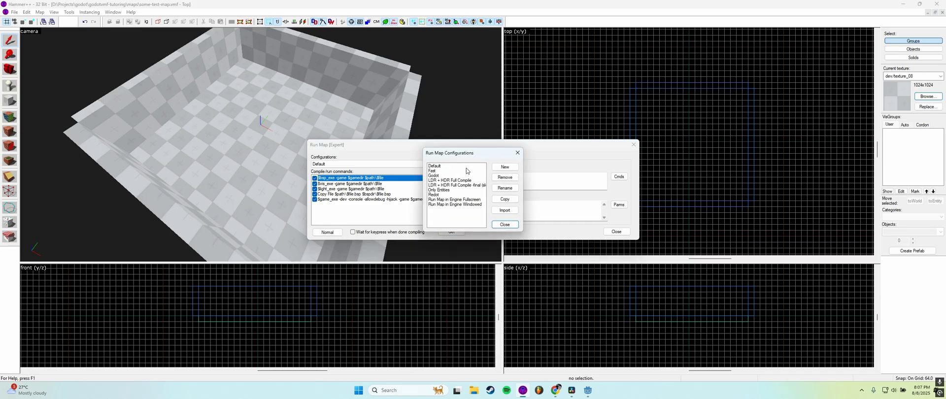
pyautogui.click(505, 167)
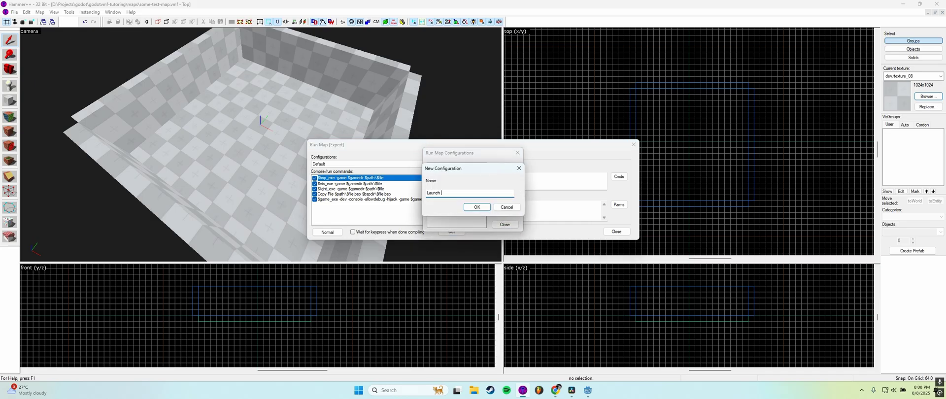
pyautogui.click(477, 207)
pyautogui.click(505, 225)
pyautogui.click(374, 165)
pyautogui.click(346, 188)
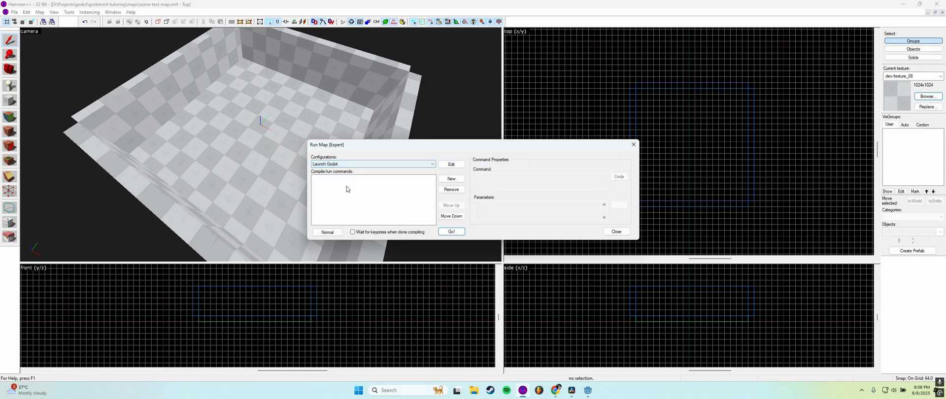
# Step: Add a command $game_exe to the Launch Godot configuration with the parameters "--path $gamedir scenes/map.tscn --vmf $file"
pyautogui.click(452, 179)
pyautogui.click(481, 184)
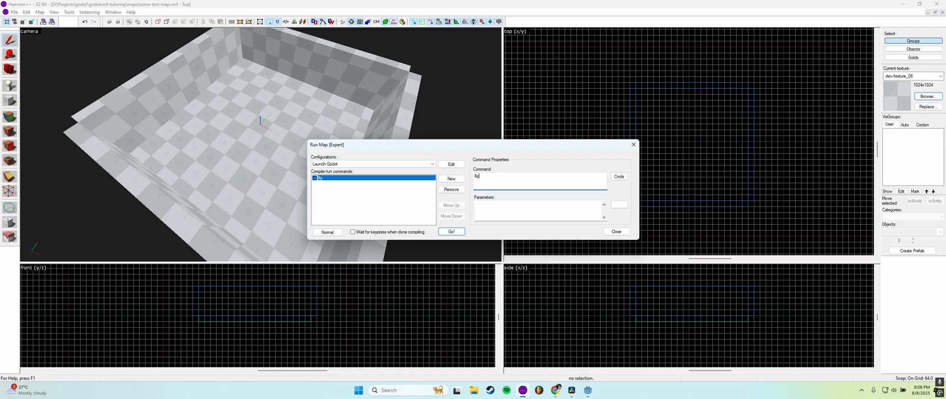
pyautogui.write('$game_exe')
pyautogui.click(535, 205)
pyautogui.hotkey('ctrl', 'v')
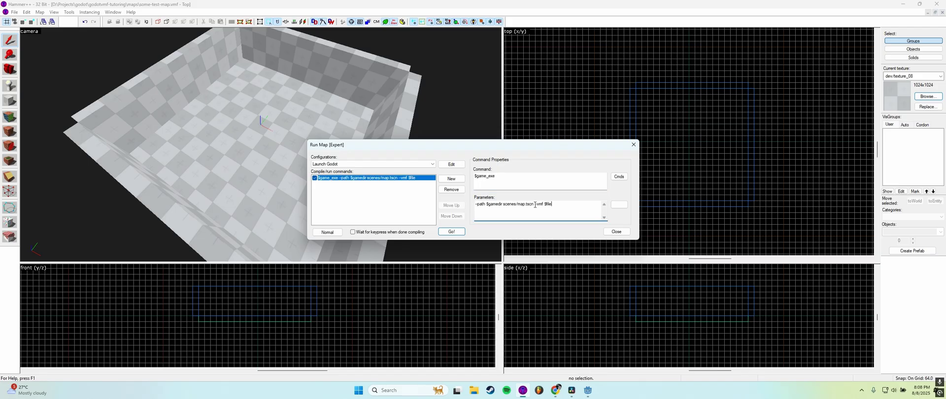
# Step: Run the map with the Launch Godot configuration, view it in the game window and close that window
pyautogui.click(458, 234)
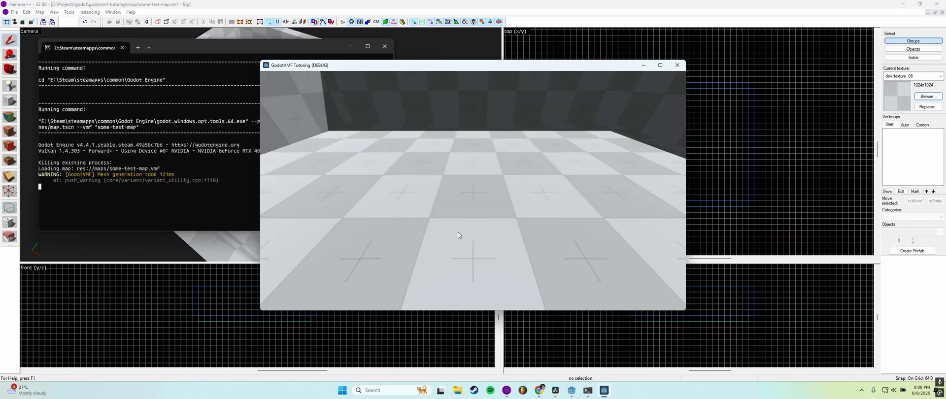
pyautogui.click(677, 65)
# Step: Switch to Godot and move the Camera3D of the map scene farther back and higher
pyautogui.hotkey('alt', 'Tab')
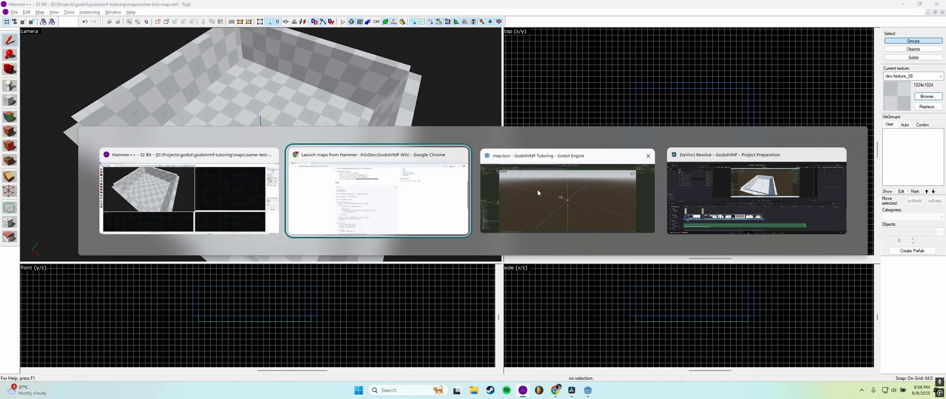
pyautogui.click(532, 189)
pyautogui.click(434, 191)
pyautogui.moveTo(434, 190); pyautogui.dragTo(368, 157)
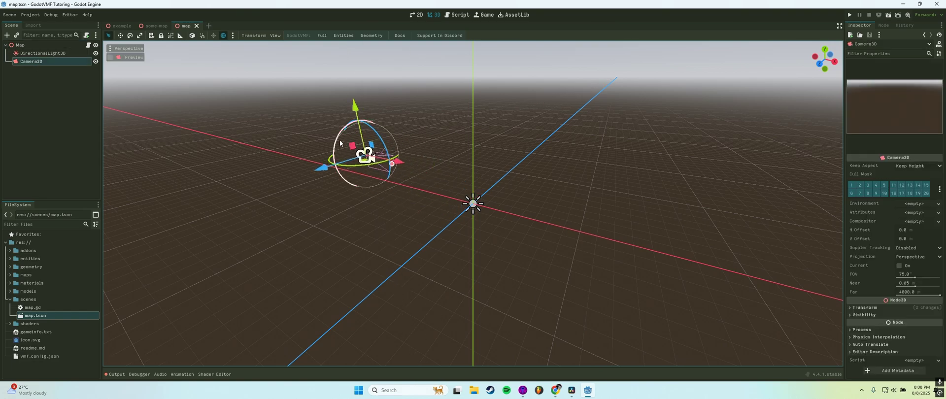
# Step: Return to Hammer++, run the map to check the new camera position, and close the game window
pyautogui.hotkey('alt', 'Tab')
pyautogui.press('F9')
pyautogui.press('Return')
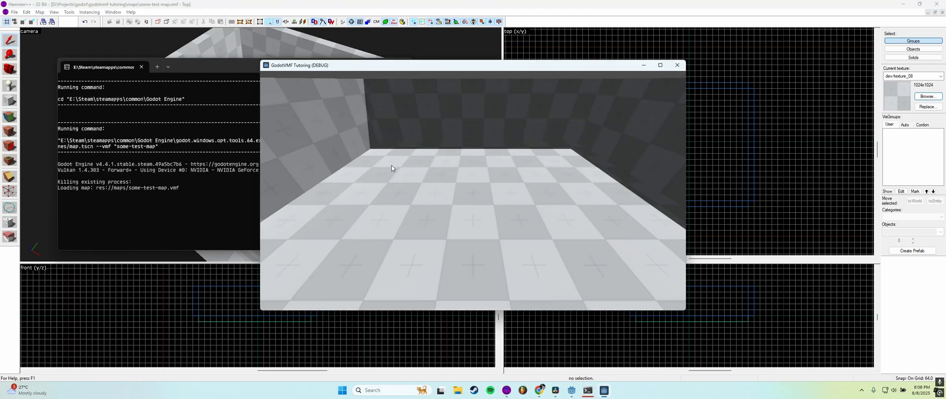
pyautogui.hotkey('alt', 'F4')
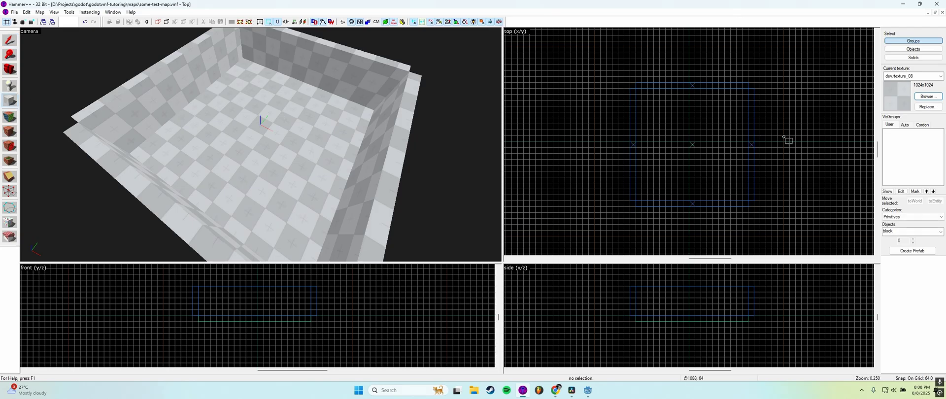
# Step: Create a block in the middle of the room and give it the dev/dev_measurecrate01 texture
pyautogui.moveTo(677, 123); pyautogui.dragTo(719, 159)
pyautogui.press('Return')
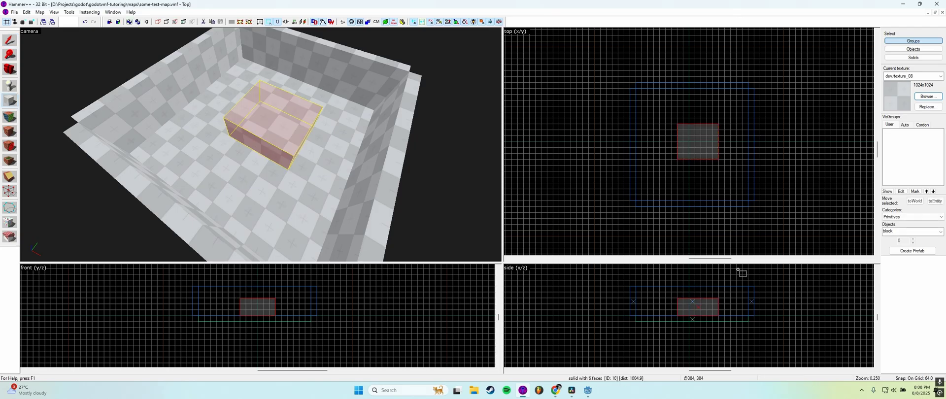
pyautogui.click(927, 97)
pyautogui.doubleClick(430, 77)
pyautogui.click(9, 132)
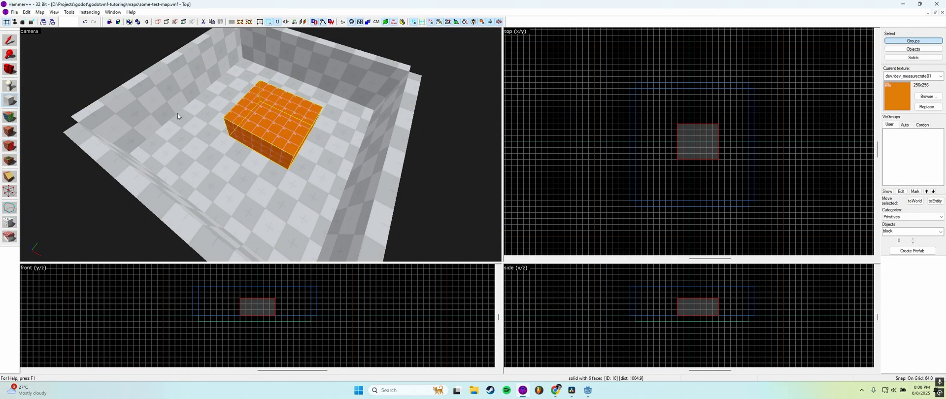
# Step: Run the map with the added orange block and close the game window
pyautogui.press('F9')
pyautogui.press('Return')
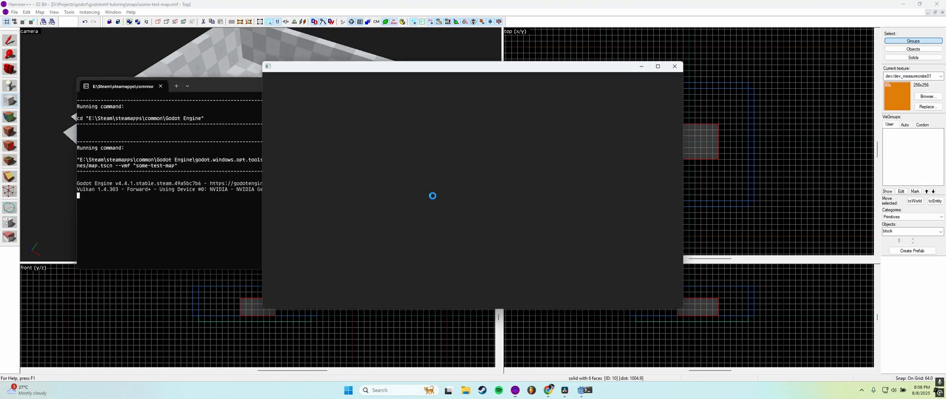
pyautogui.hotkey('alt', 'F4')
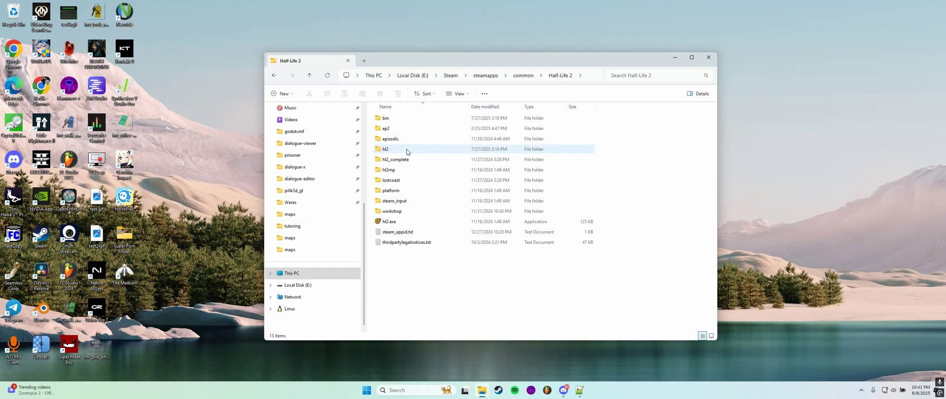
# Step: Open hl2_misc_dir.vpk from the Half-Life 2 hl2 folder in GCFScape
pyautogui.doubleClick(407, 149)
pyautogui.doubleClick(411, 160)
pyautogui.scroll(-3, 418, 212)
pyautogui.doubleClick(415, 264)
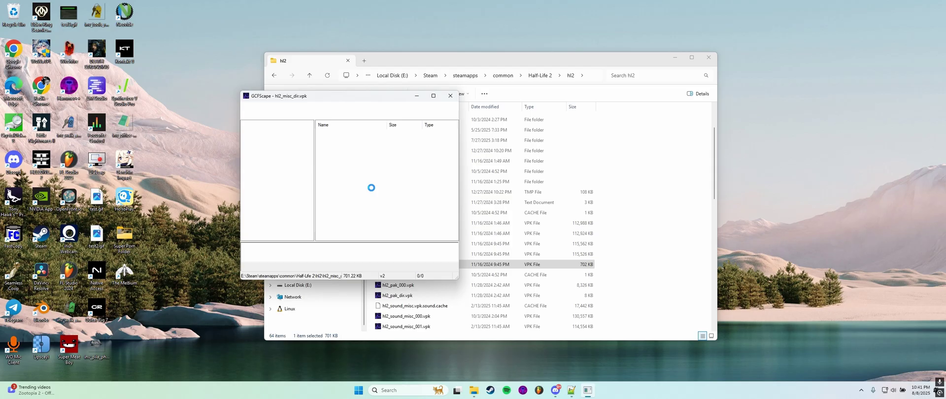
# Step: Extract all folders from cfg to shaders into the Half-Life 2 hl2 folder and close GCFScape
pyautogui.click(326, 132)
pyautogui.keyDown('shift'); pyautogui.click(332, 164); pyautogui.keyUp('shift')
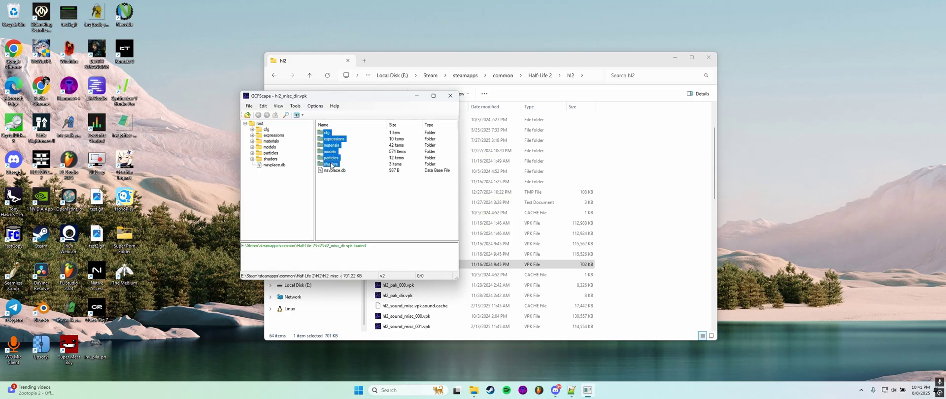
pyautogui.rightClick(329, 153)
pyautogui.click(345, 157)
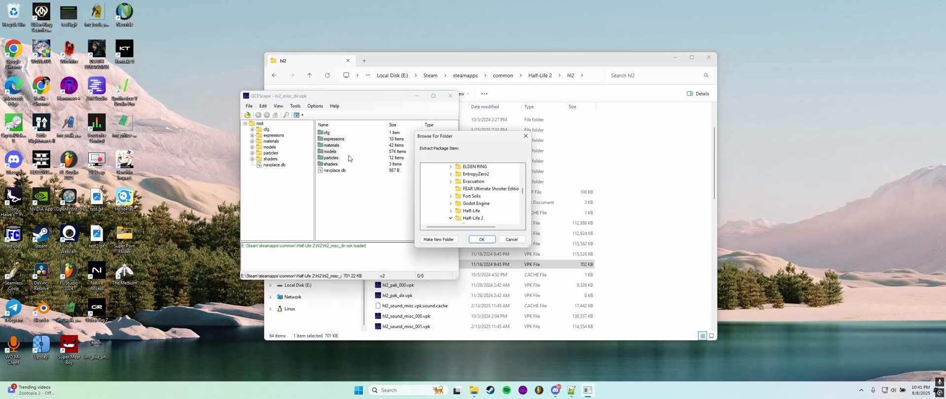
pyautogui.scroll(-2, 472, 203)
pyautogui.click(477, 203)
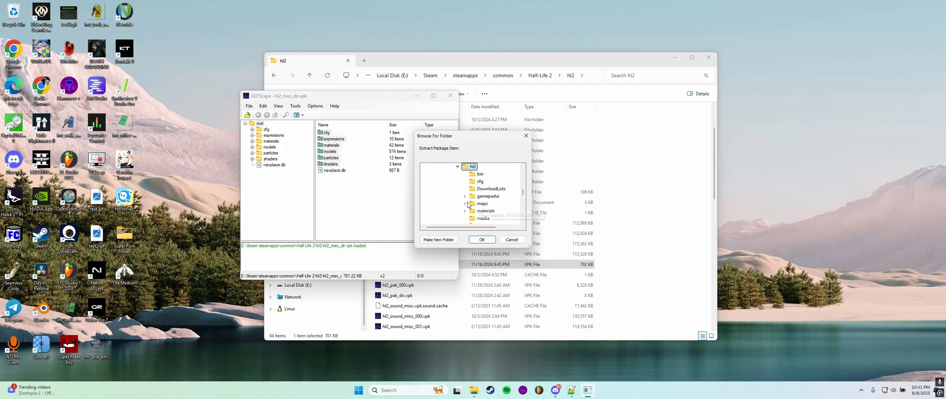
pyautogui.click(482, 239)
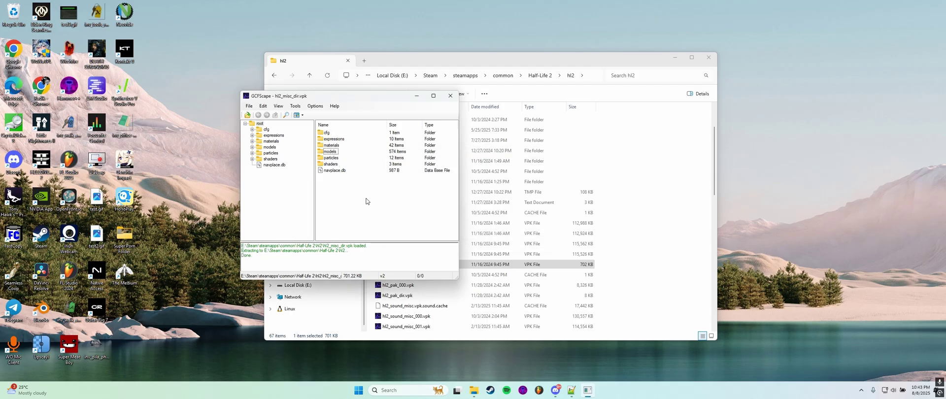
pyautogui.click(450, 96)
# Step: Open hl2_textures_dir.vpk in GCFScape and extract its materials folder into the Half-Life 2 hl2 folder
pyautogui.scroll(-10, 628, 236)
pyautogui.scroll(-4, 627, 236)
pyautogui.click(414, 265)
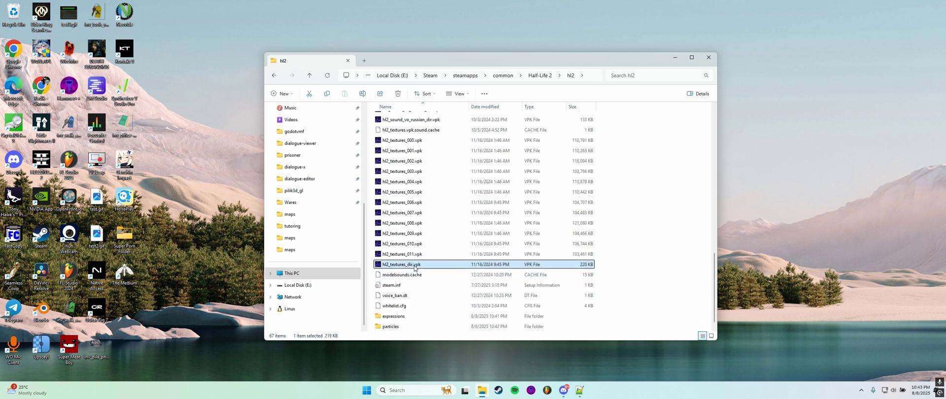
pyautogui.rightClick(331, 137)
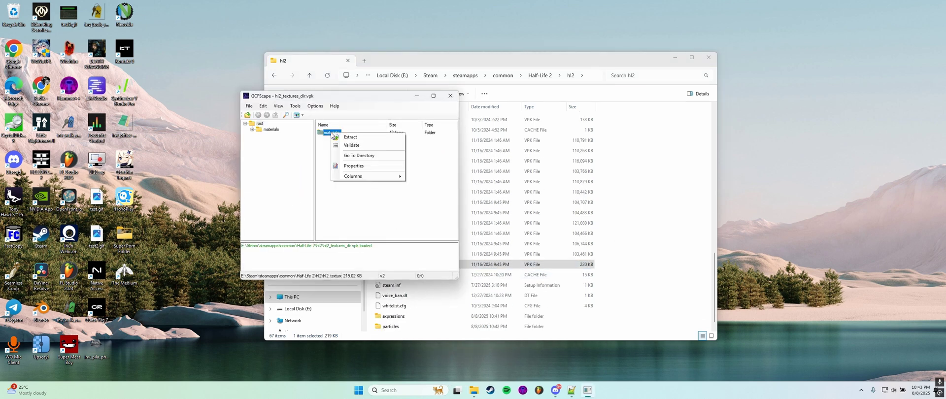
pyautogui.click(352, 142)
pyautogui.scroll(-2, 470, 211)
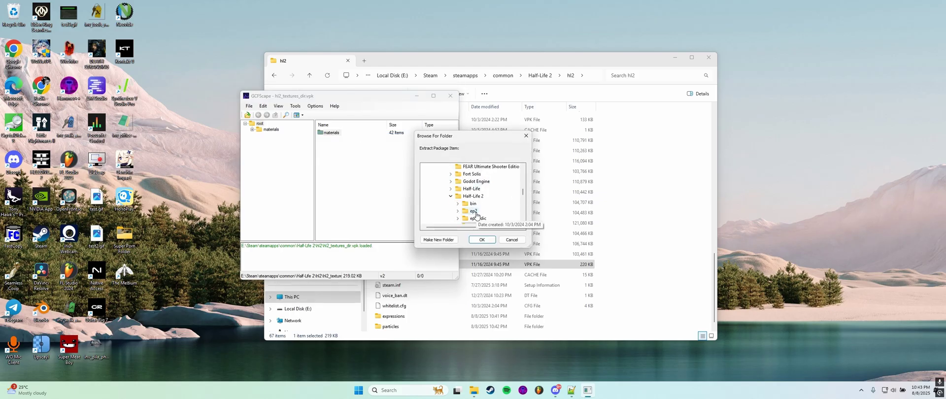
pyautogui.click(473, 204)
pyautogui.click(481, 240)
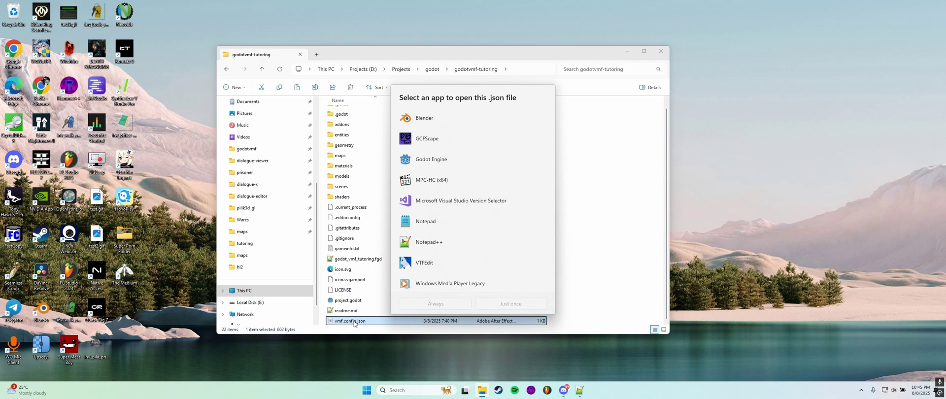
# Step: Open the project's vmf.config.json in Notepad++ for this one time
pyautogui.click(428, 238)
pyautogui.click(515, 303)
pyautogui.scroll(-2, 482, 227)
pyautogui.keyDown('ctrl'); pyautogui.scroll(-5, 482, 227); pyautogui.keyUp('ctrl')
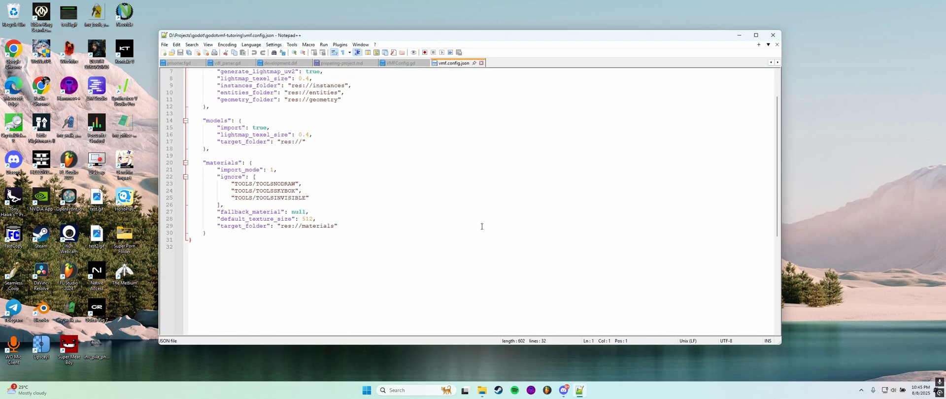
# Step: Delete fallback_material, default_texture_size and target_folder from the materials section, and lightmap_texel_size and target_folder from the models section
pyautogui.scroll(2, 482, 226)
pyautogui.moveTo(347, 267); pyautogui.dragTo(312, 211)
pyautogui.click(333, 213)
pyautogui.moveTo(338, 268); pyautogui.dragTo(326, 248)
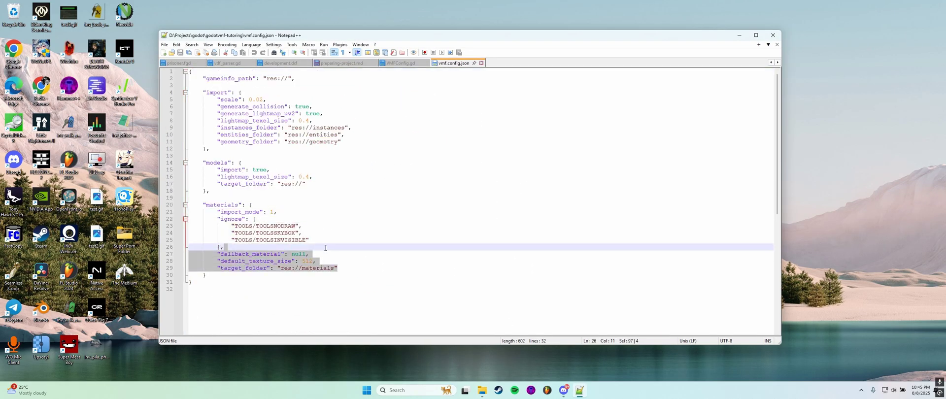
pyautogui.press('Delete')
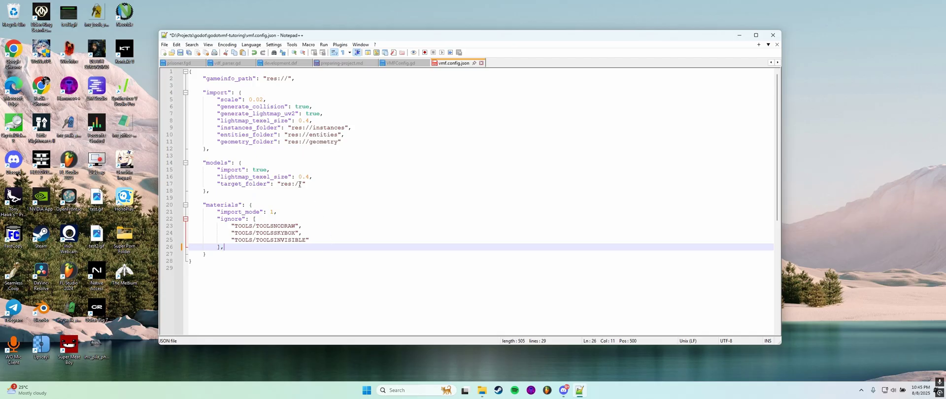
pyautogui.moveTo(306, 184); pyautogui.dragTo(316, 170)
pyautogui.press('Delete')
# Step: Delete the whole import section from vmf.config.json, leaving one blank line after gameinfo_path
pyautogui.moveTo(342, 143); pyautogui.dragTo(202, 87)
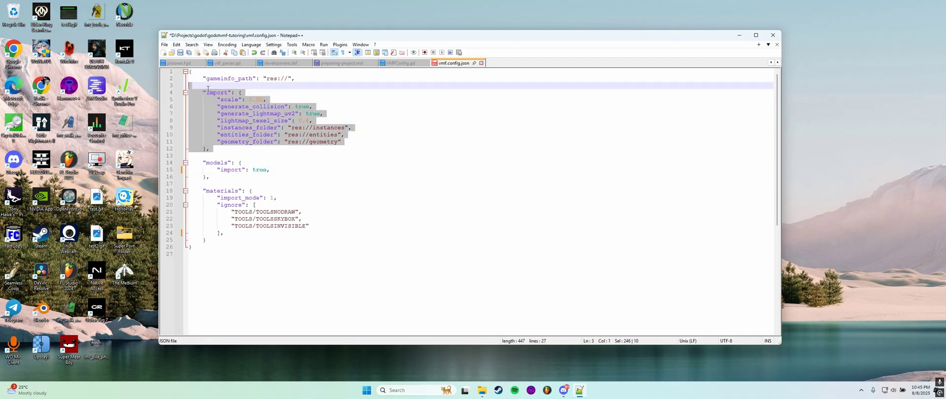
pyautogui.press('Delete')
pyautogui.press('BackSpace')
pyautogui.press('Return')
# Step: Browse to the Half-Life 2 hl2 folder in File Explorer, copy its path and return to Notepad++
pyautogui.click(482, 390)
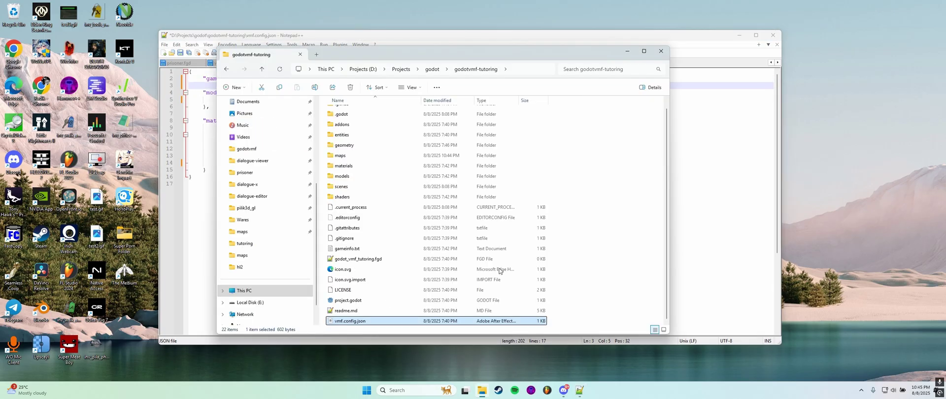
pyautogui.click(261, 302)
pyautogui.doubleClick(340, 215)
pyautogui.doubleClick(345, 277)
pyautogui.doubleClick(360, 115)
pyautogui.doubleClick(363, 246)
pyautogui.click(400, 69)
pyautogui.press('Escape')
pyautogui.doubleClick(356, 142)
pyautogui.hotkey('ctrl', 'c')
pyautogui.click(533, 69)
pyautogui.click(628, 52)
# Step: Set gameinfo_path to "E:/Steam/steamapps/common/Half-Life 2/hl2" with forward slashes
pyautogui.moveTo(288, 78); pyautogui.dragTo(266, 78)
pyautogui.hotkey('ctrl', 'v')
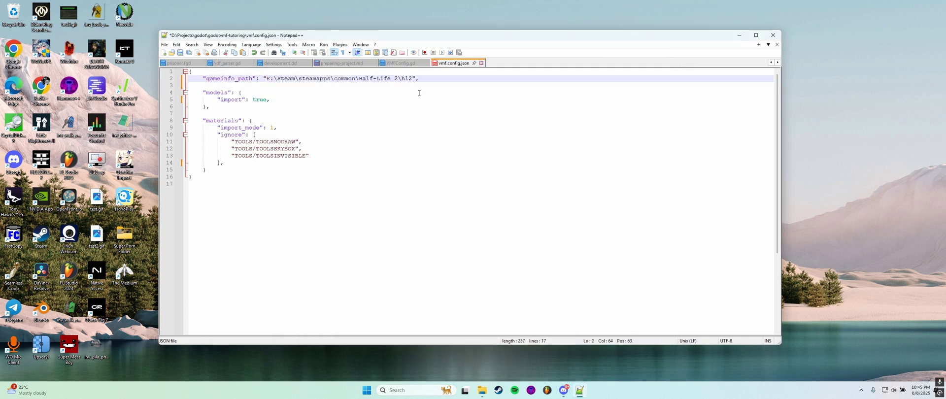
pyautogui.write('/')
pyautogui.click(374, 86)
# Step: Remove the trailing comma after the materials ignore list, save vmf.config.json and close Notepad++
pyautogui.click(226, 162)
pyautogui.press('BackSpace')
pyautogui.click(295, 99)
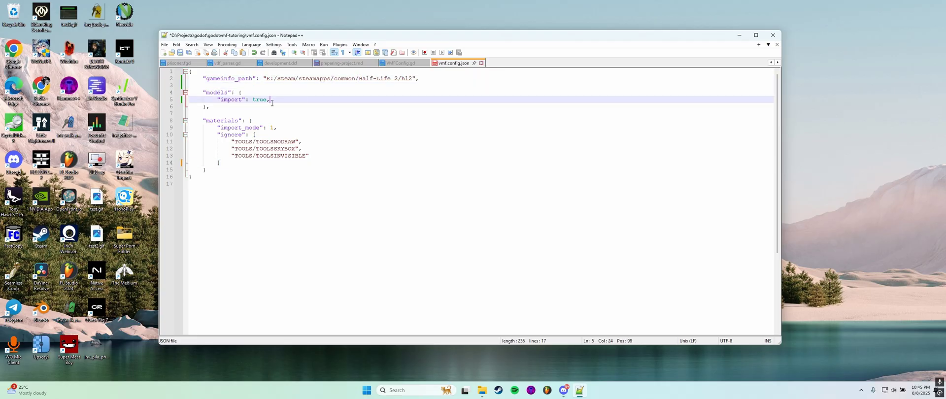
pyautogui.click(317, 79)
pyautogui.click(327, 157)
pyautogui.hotkey('ctrl', 's')
pyautogui.click(773, 35)
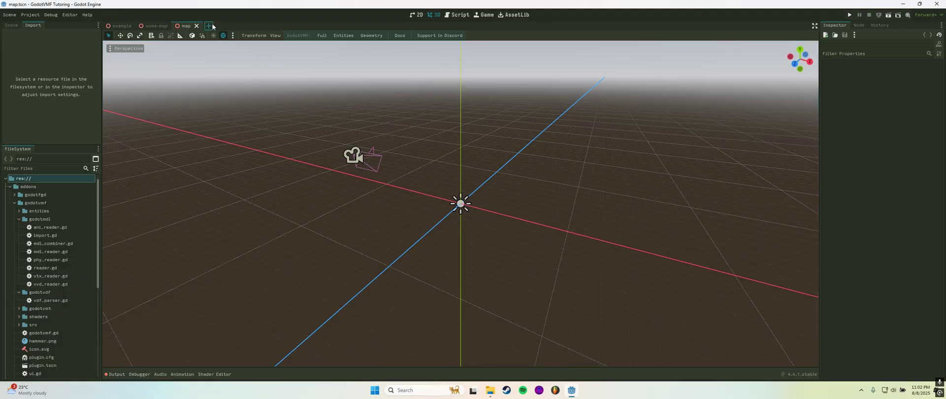
# Step: Create a new scene in Godot with a Node3D root and add a VMFNode child to it
pyautogui.click(210, 26)
pyautogui.click(10, 27)
pyautogui.click(40, 61)
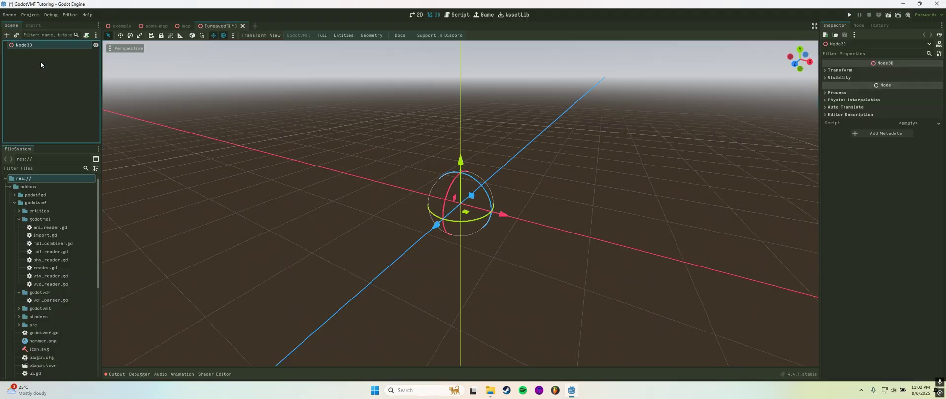
pyautogui.hotkey('ctrl', 'a')
pyautogui.write('vmf')
pyautogui.press('Return')
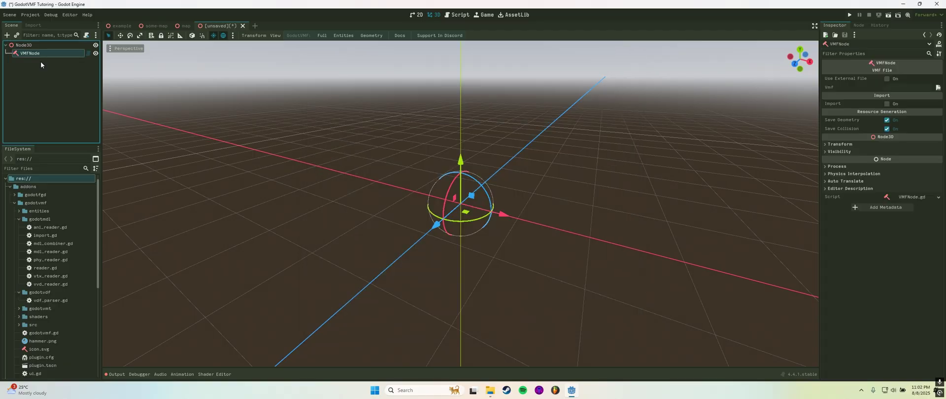
# Step: Assign d1_canals_12_d.vmf from the maps folder as the VMFNode's VMF file
pyautogui.click(937, 87)
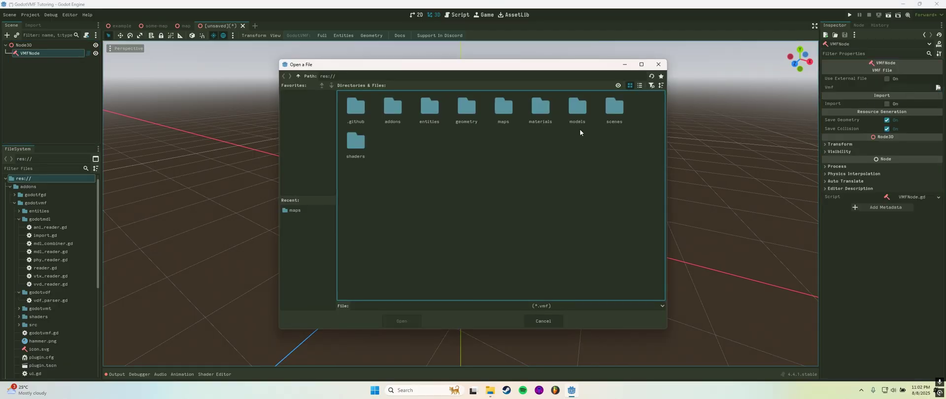
pyautogui.doubleClick(515, 113)
pyautogui.doubleClick(402, 109)
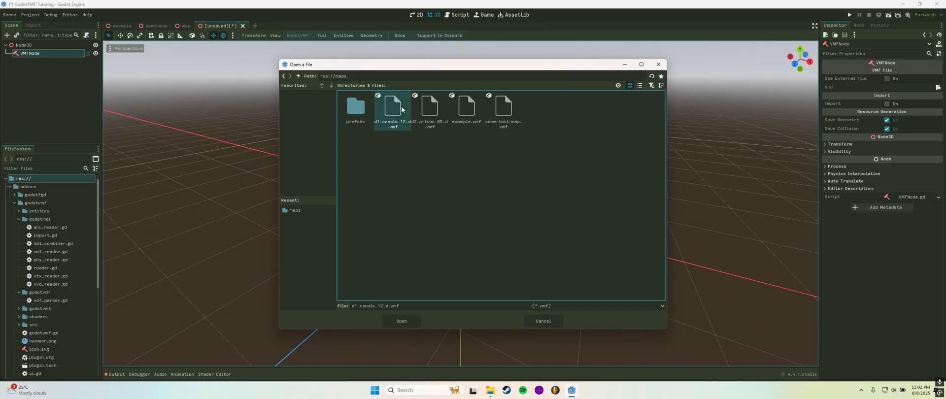